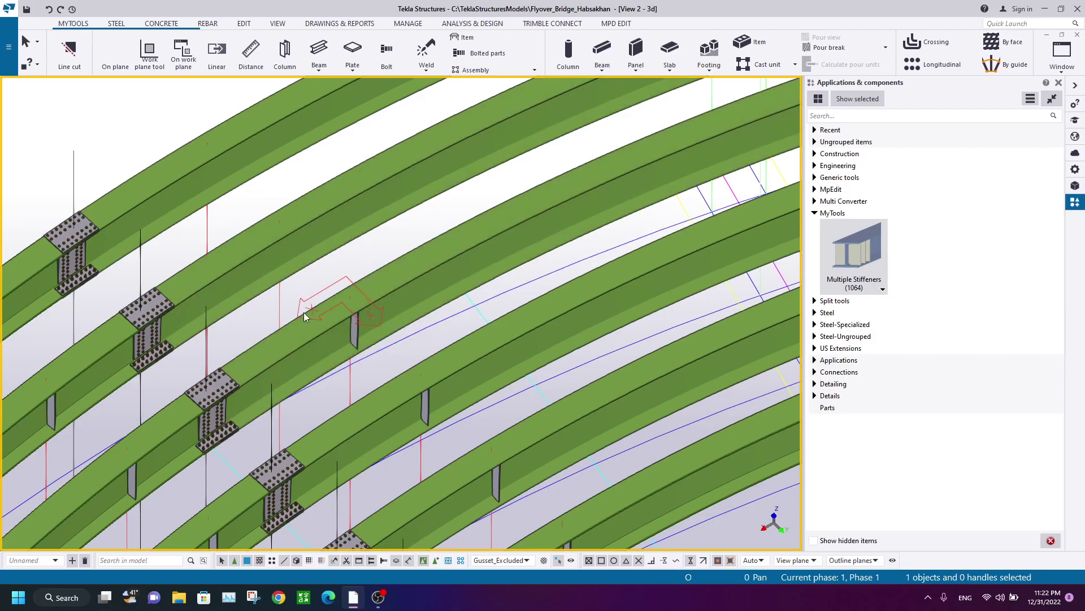
- Open the Multiple stiffeners (1064) component settings, check the parts, parameters and picture, and accept the standard preset
scroll(314, 334, up, 3)
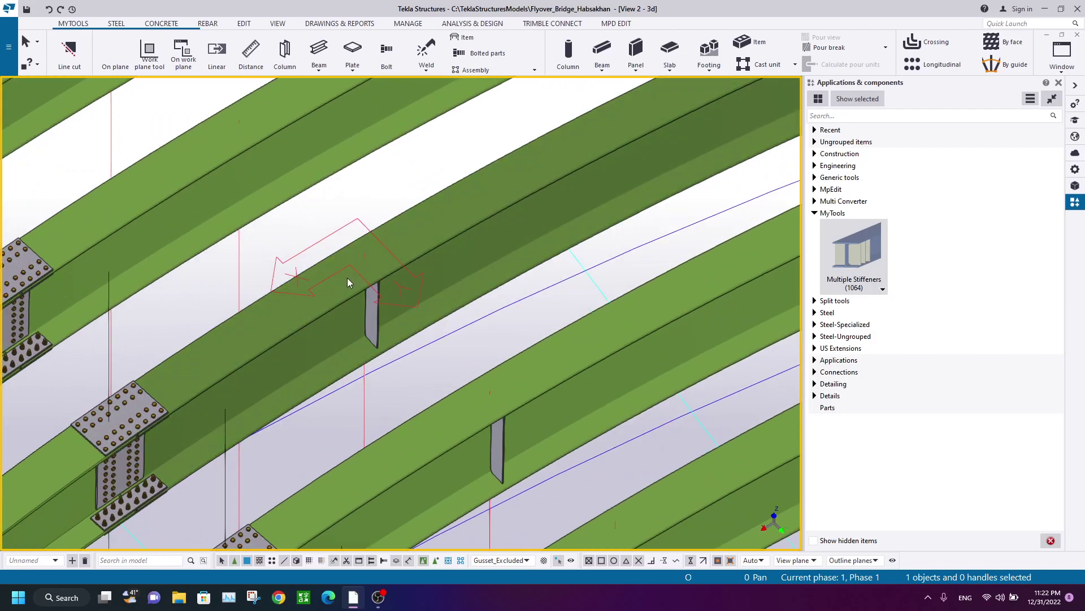
middle_drag(343, 240, 297, 331)
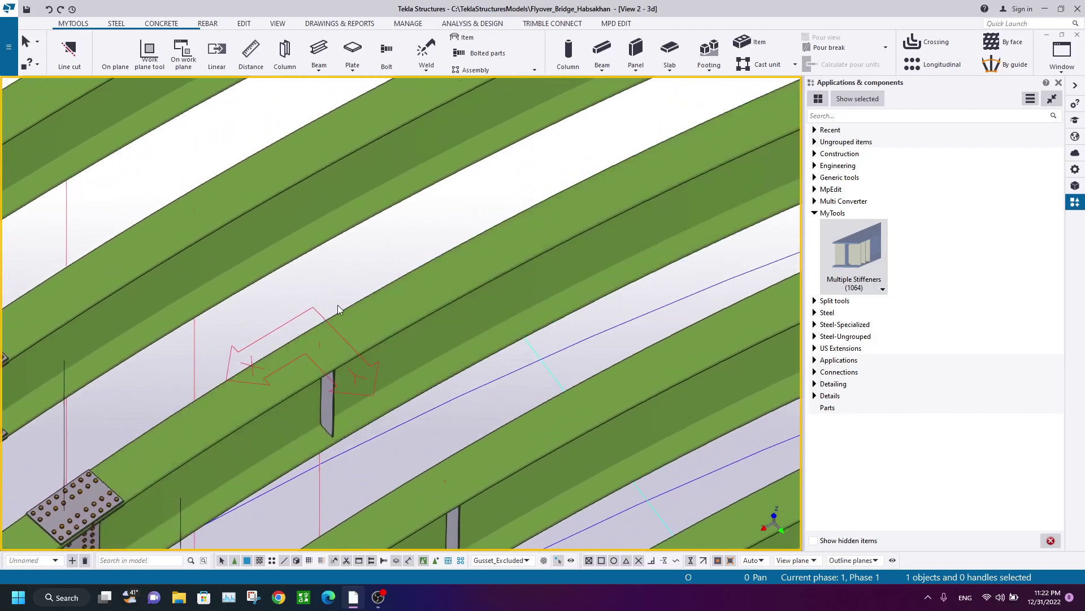
scroll(333, 264, down, 3)
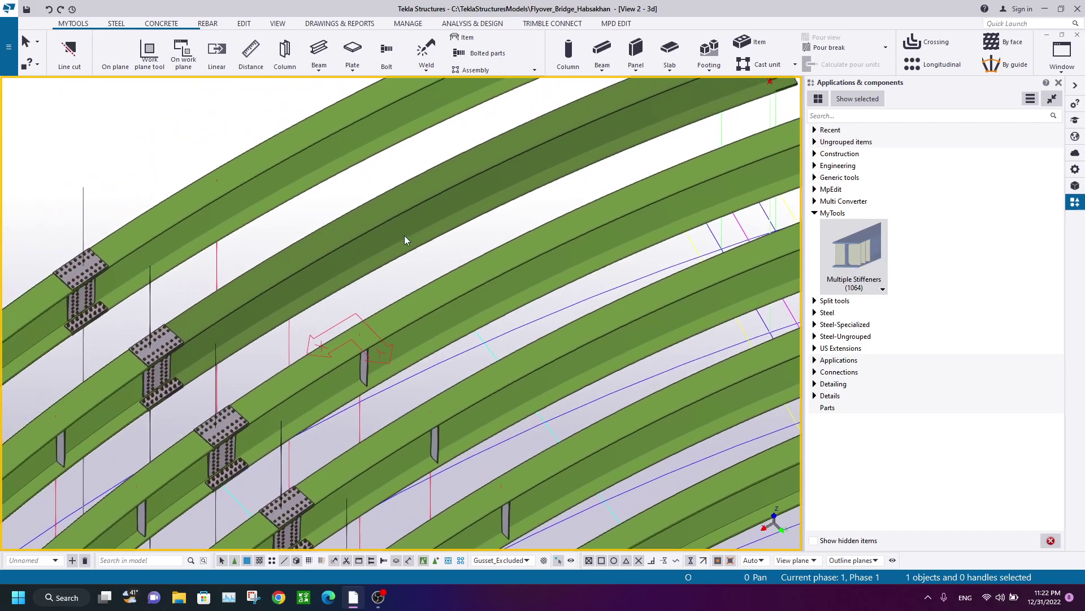
middle_drag(452, 246, 332, 274)
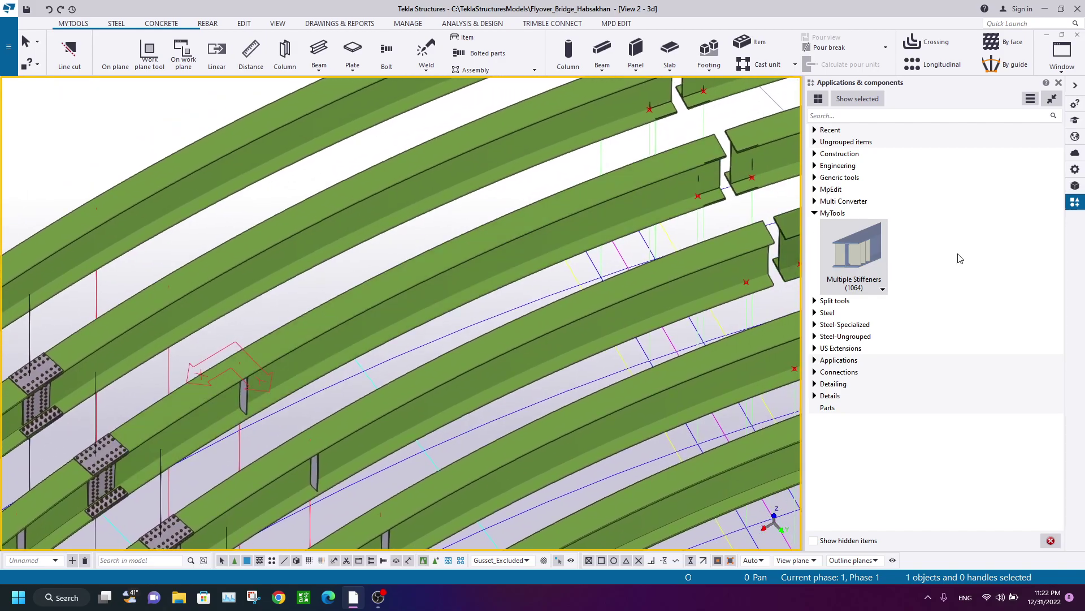
double_click(870, 254)
click(640, 196)
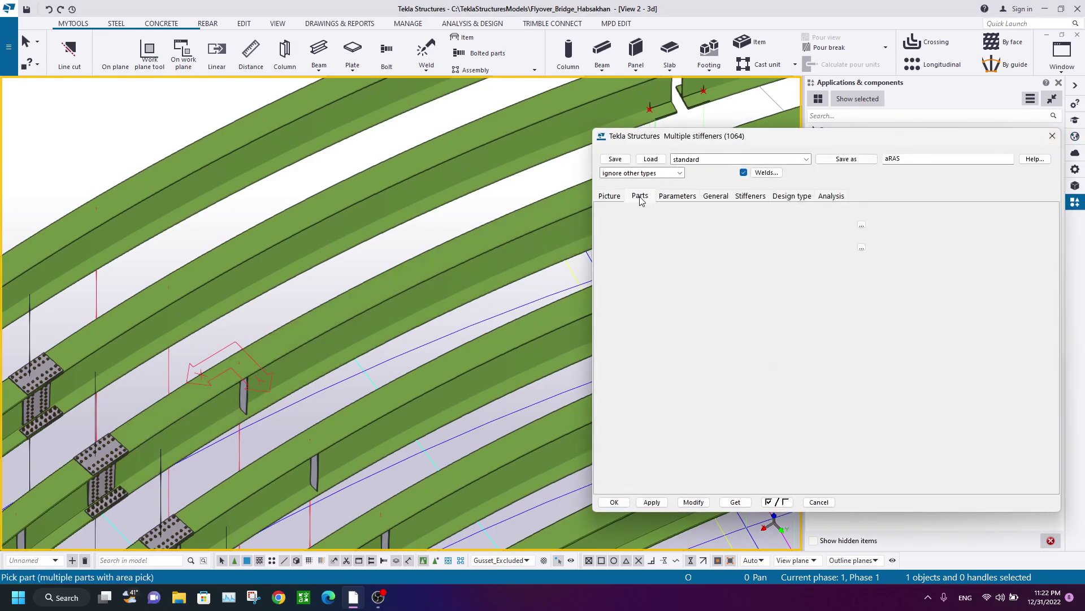
click(676, 198)
click(607, 196)
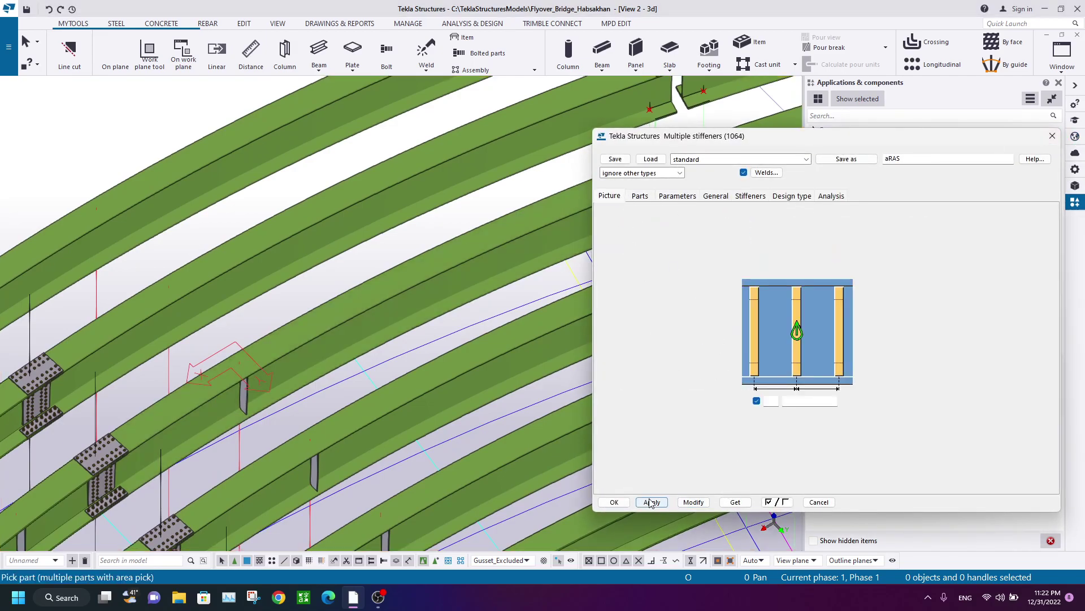
click(614, 502)
- Try to place Multiple stiffeners (1064) at an end point on the girder neighbouring the one that already has a stiffener
middle_drag(305, 309, 454, 321)
scroll(419, 281, up, 3)
click(470, 296)
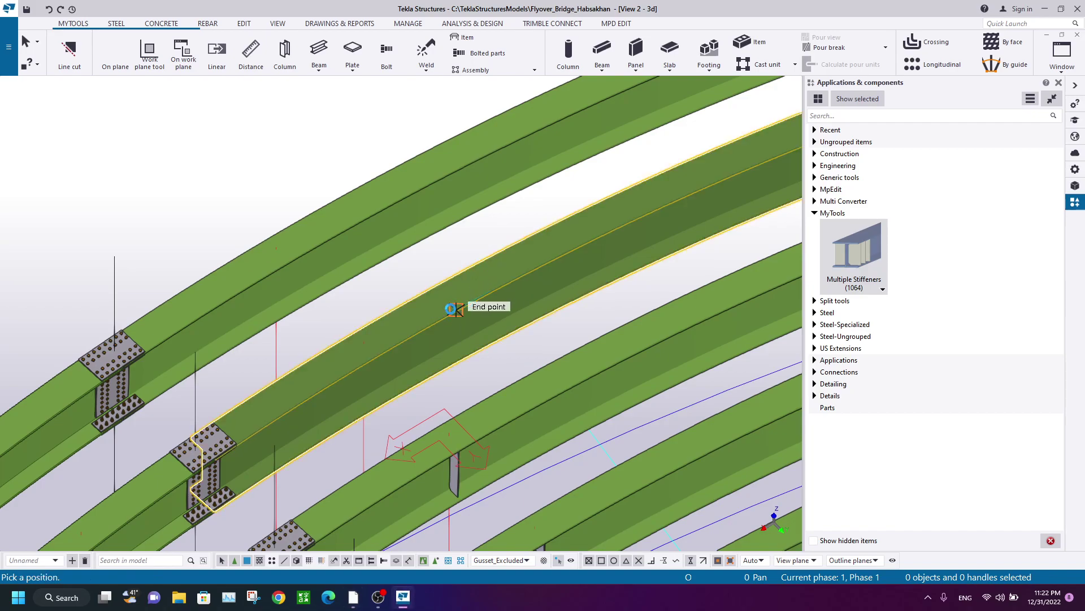
click(452, 309)
- End the component command and delete the misplaced stiffener component lying away from the bridge girders
scroll(452, 309, down, 6)
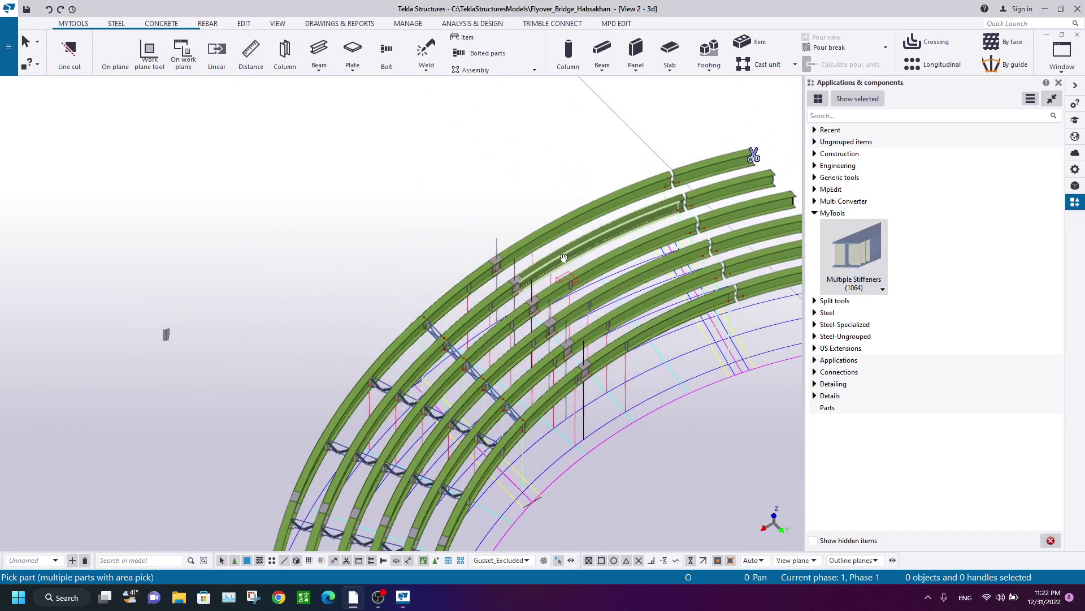
middle_drag(583, 251, 623, 231)
scroll(206, 334, up, 5)
right_click(185, 231)
click(210, 238)
key(Delete)
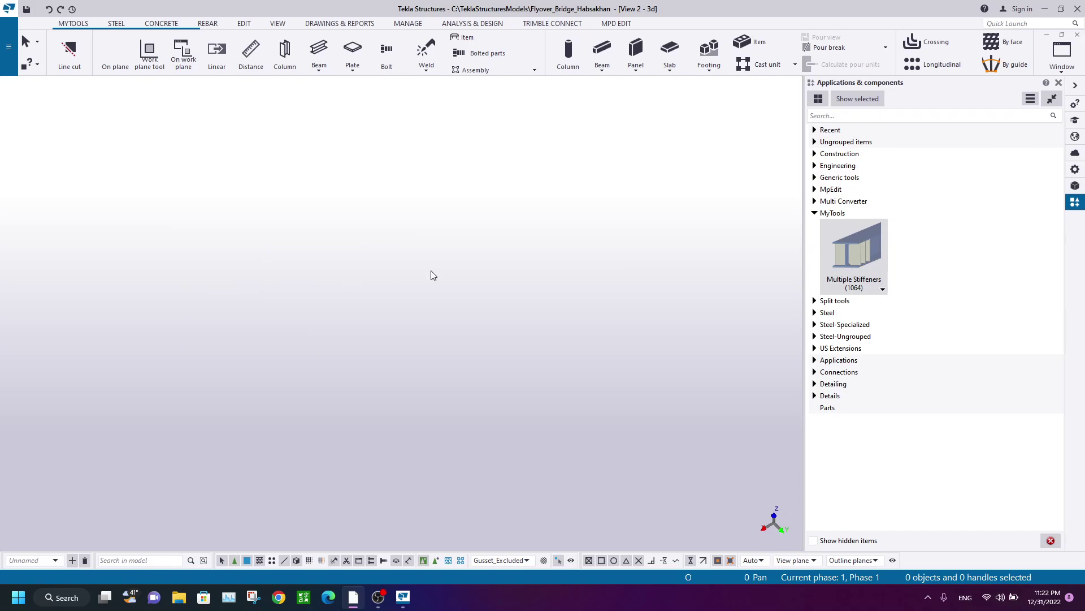
- Examine the existing stiffener and the work plane axes on its girder, and compare them with the neighbouring girder
middle_drag(735, 317, 459, 408)
scroll(459, 408, up, 2)
scroll(598, 277, up, 3)
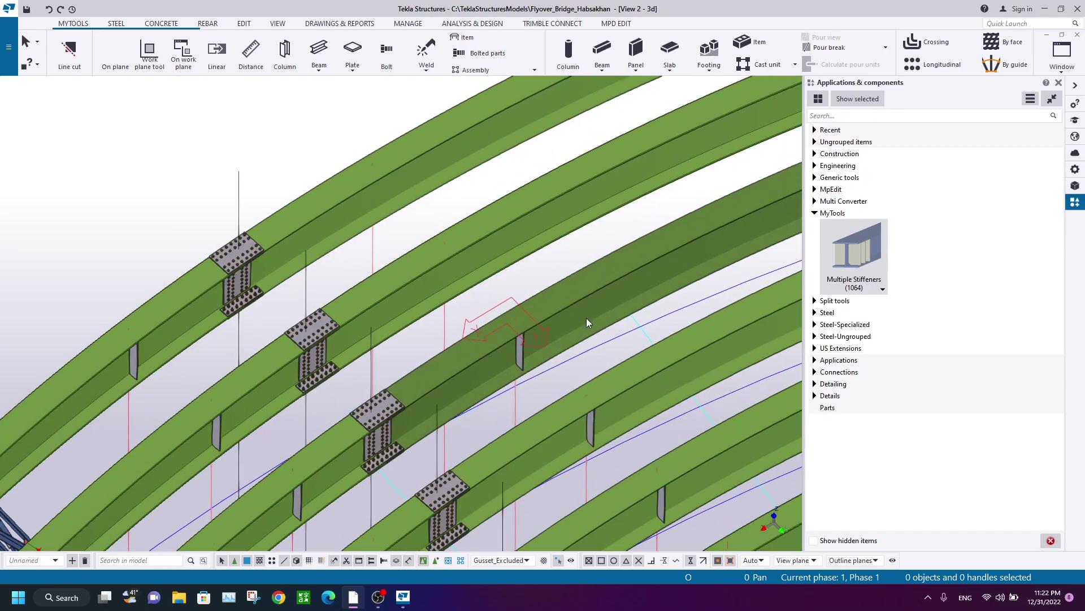
scroll(585, 317, up, 2)
scroll(411, 367, up, 2)
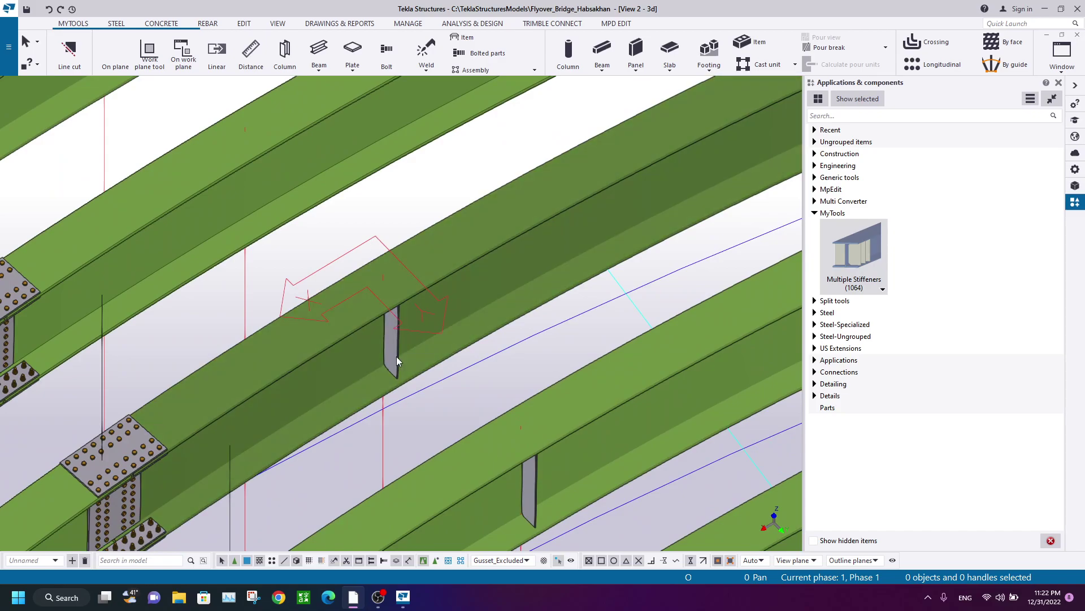
scroll(384, 345, up, 4)
scroll(384, 288, down, 7)
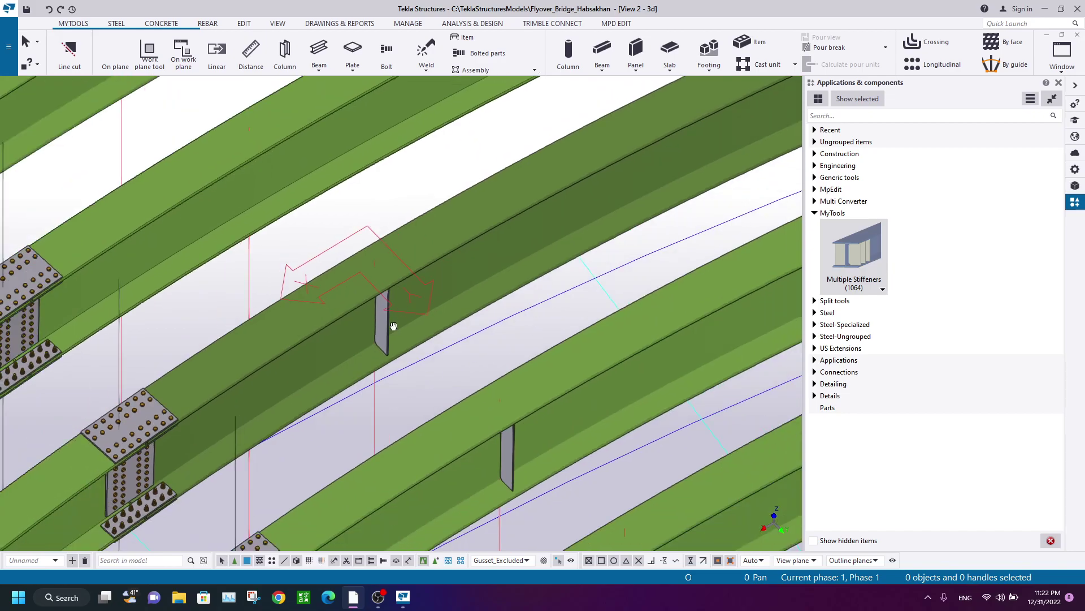
middle_drag(389, 327, 363, 361)
scroll(314, 356, up, 7)
scroll(351, 277, down, 6)
scroll(391, 320, down, 3)
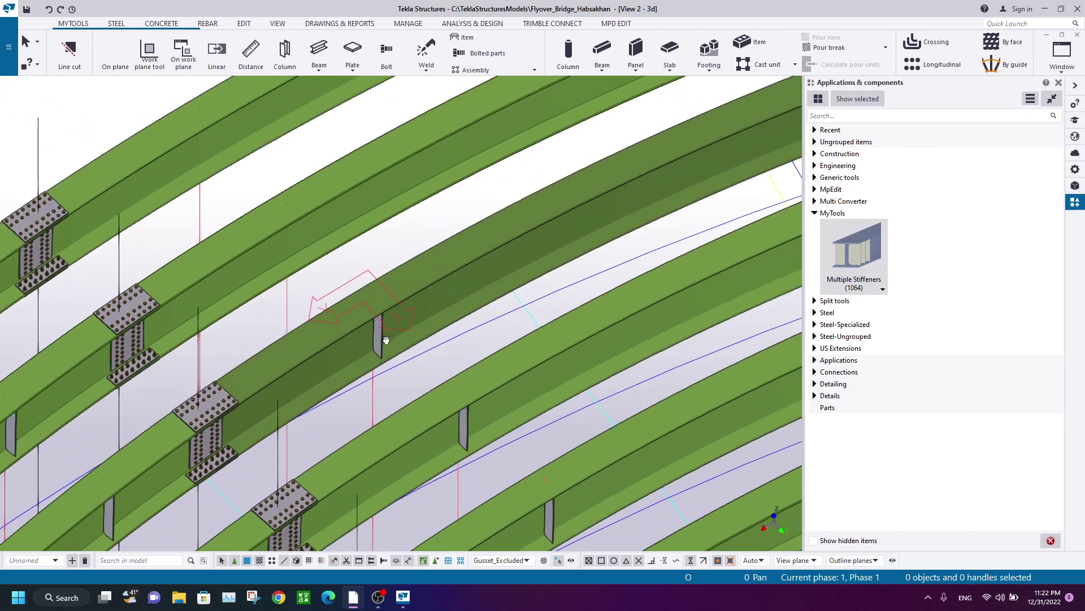
scroll(343, 331, up, 2)
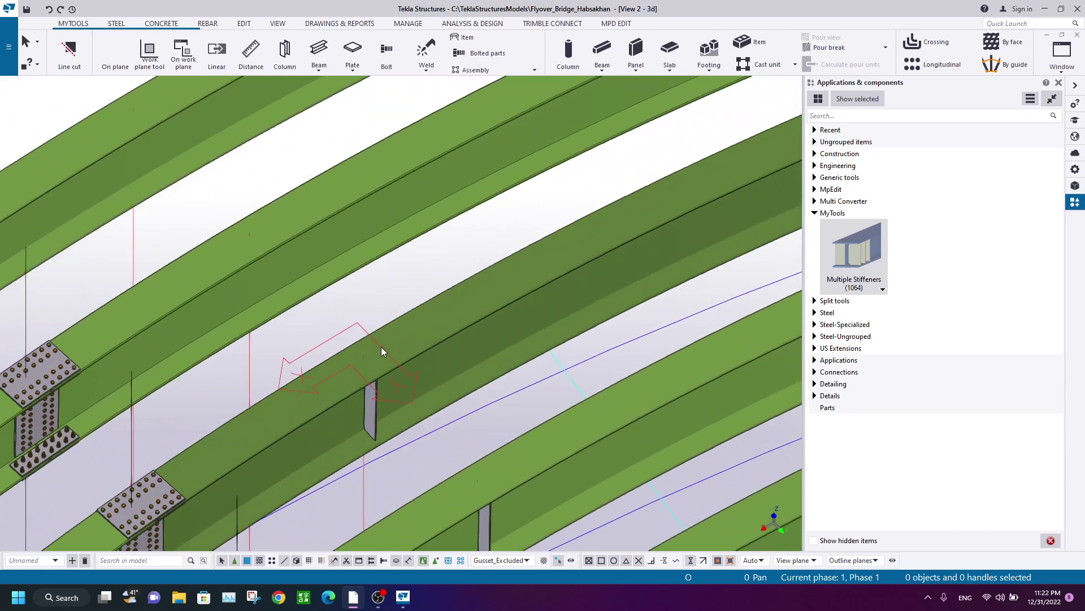
scroll(390, 339, up, 4)
scroll(375, 238, down, 3)
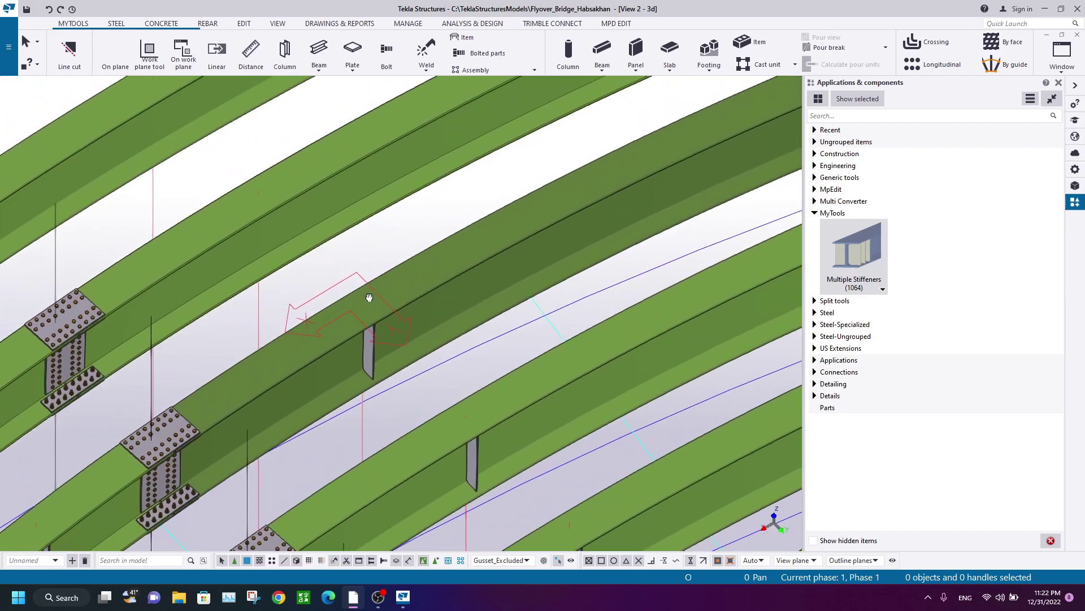
scroll(272, 215, up, 5)
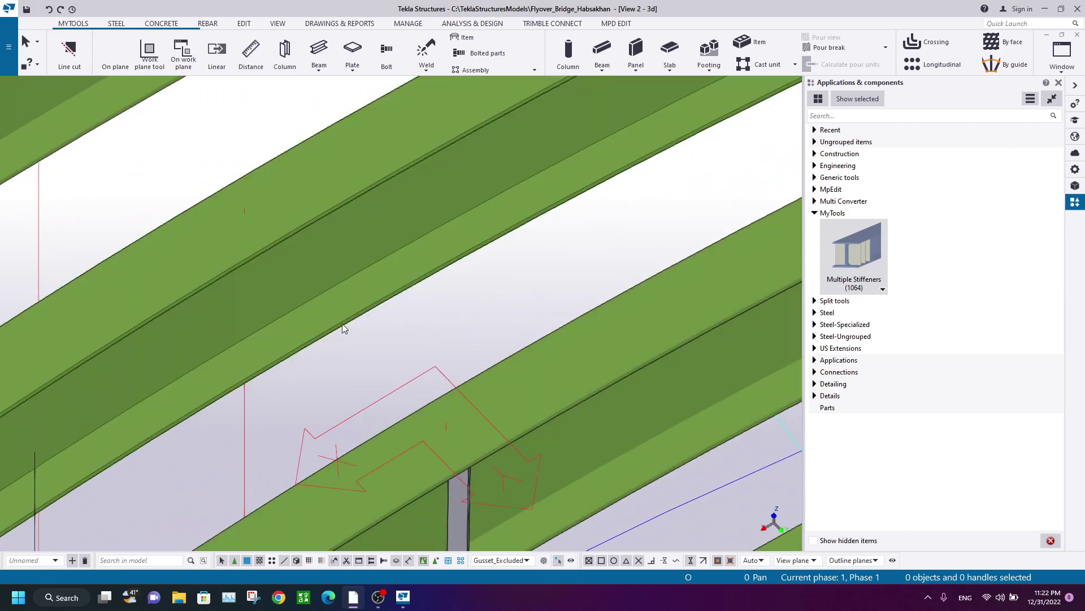
middle_drag(281, 288, 378, 270)
scroll(368, 244, down, 3)
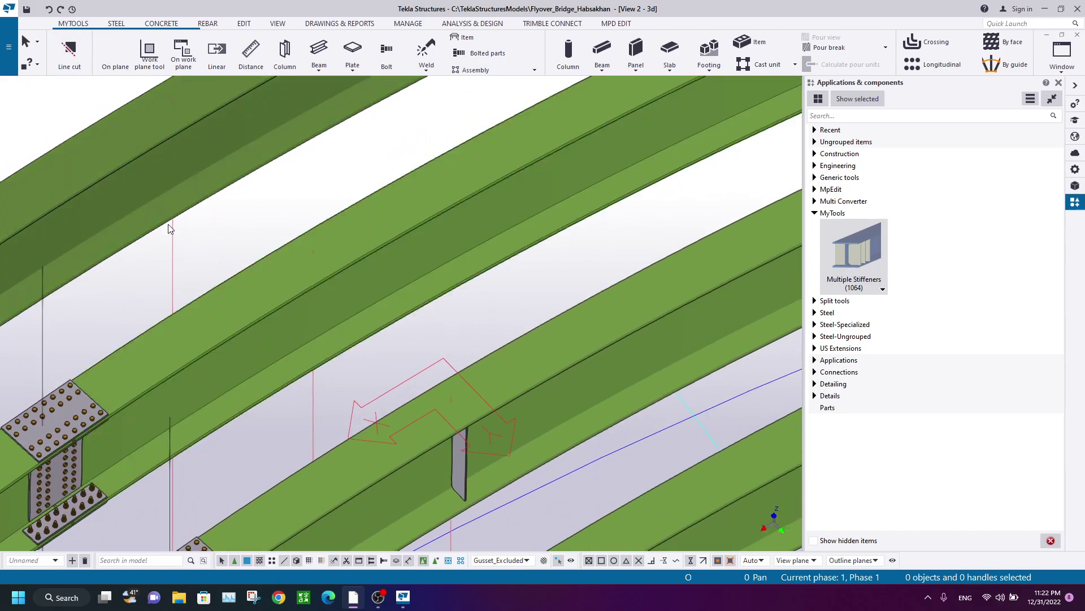
click(115, 54)
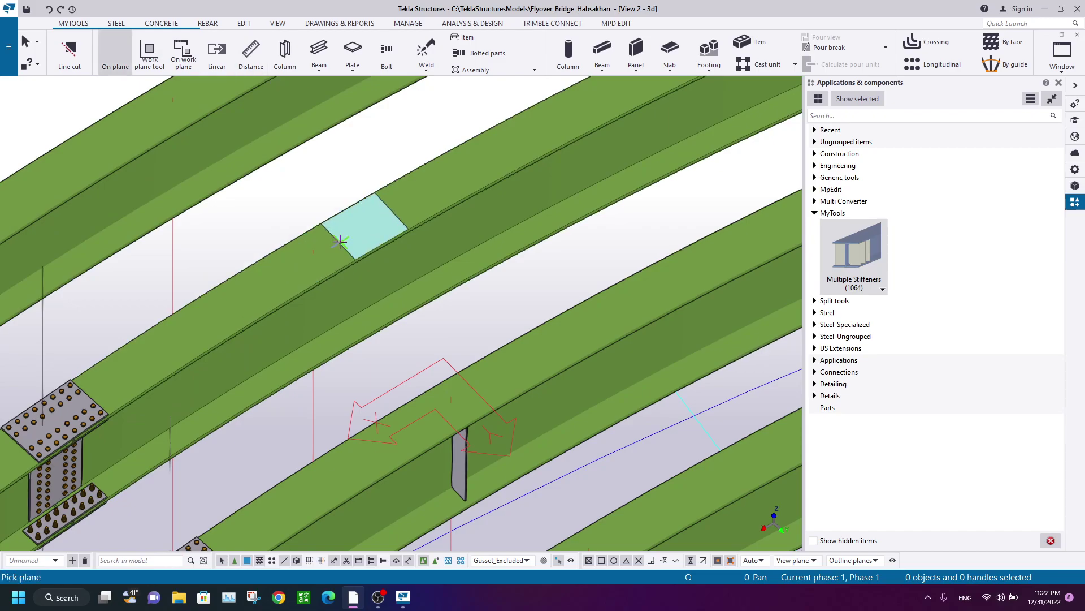
scroll(300, 254, up, 4)
scroll(291, 178, down, 3)
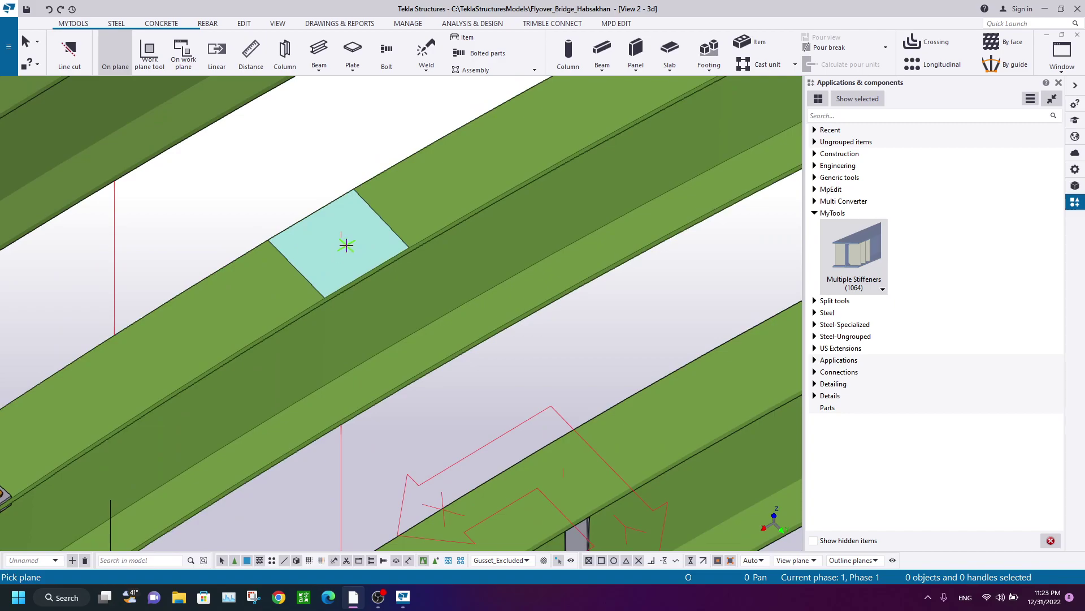
scroll(342, 244, down, 3)
right_click(297, 189)
click(332, 197)
- Examine the layout lines and vertical reference lines beneath the girders that mark the stiffener locations
scroll(340, 207, down, 3)
middle_drag(398, 305, 303, 174)
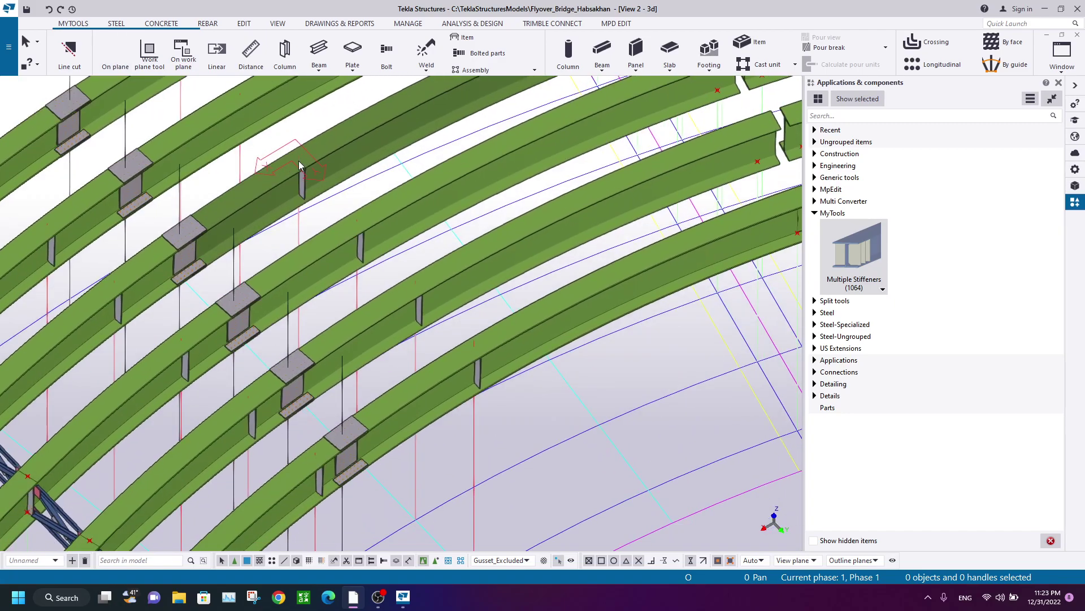
scroll(303, 176, down, 3)
ctrl+middle_drag(364, 311, 337, 274)
scroll(406, 473, up, 3)
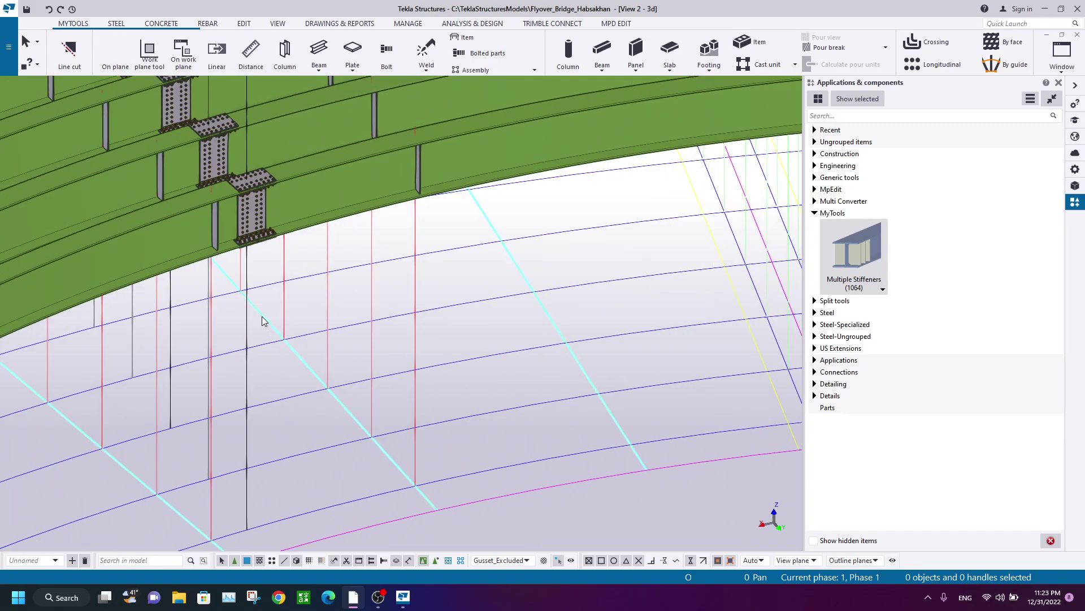
ctrl+middle_drag(415, 493, 364, 426)
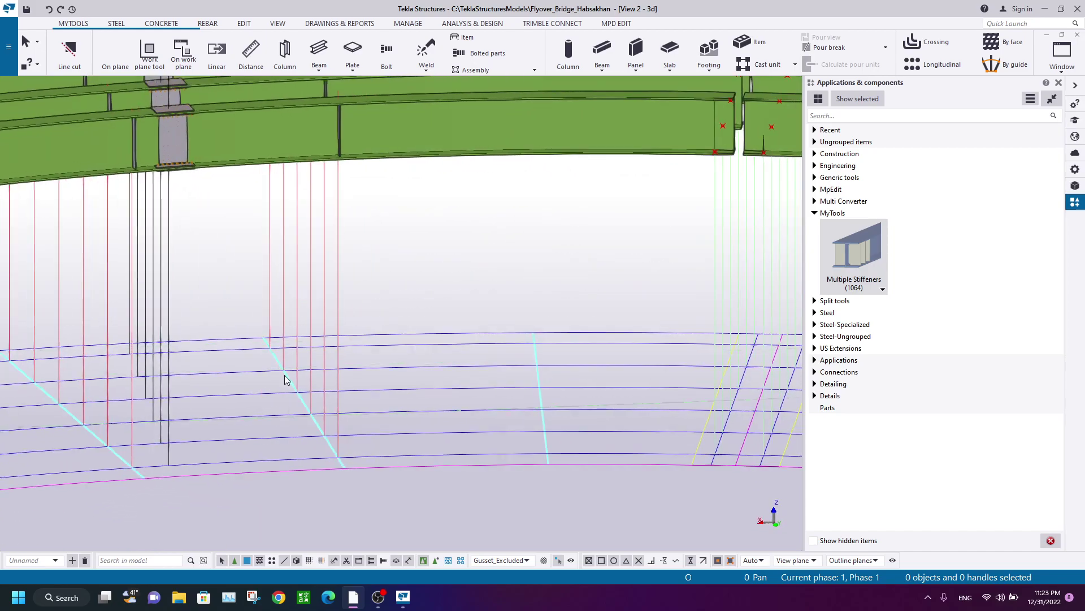
ctrl+middle_drag(283, 305, 423, 451)
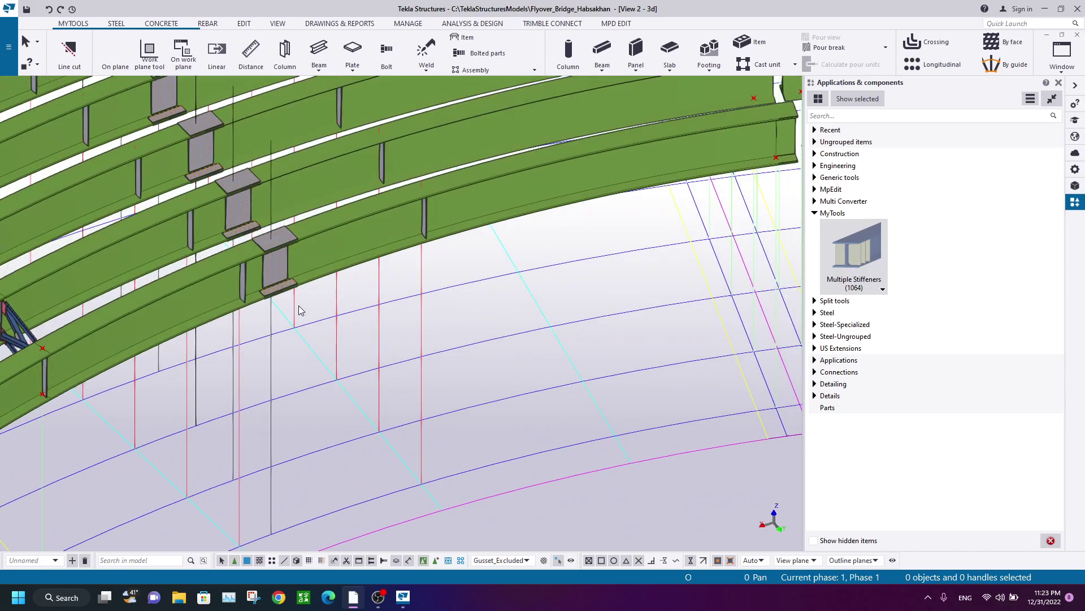
scroll(299, 304, down, 3)
scroll(324, 308, up, 6)
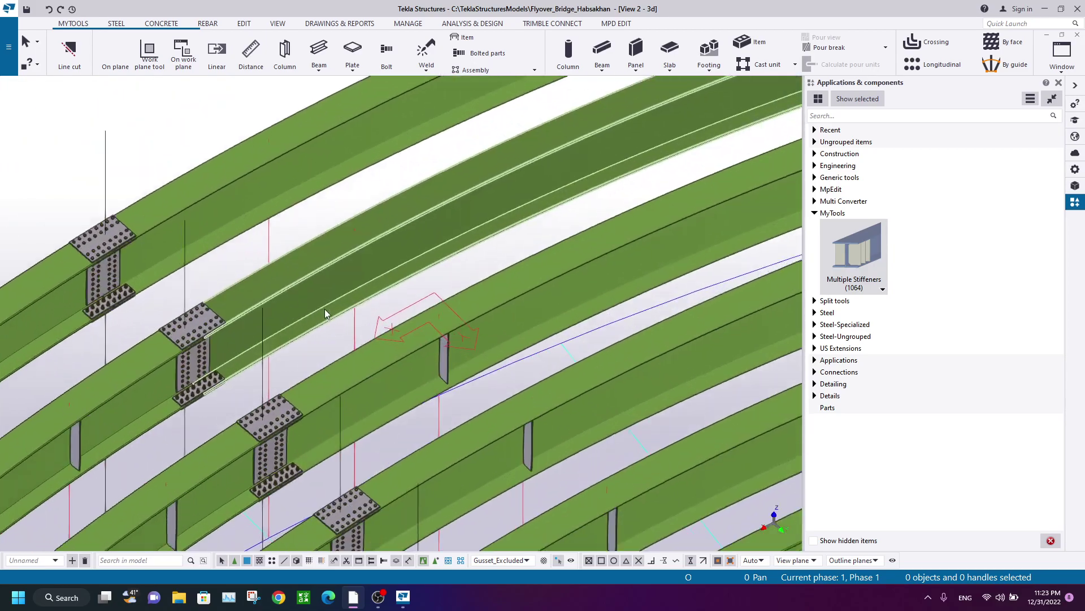
- Create a view on the unstiffened girder's top flange plane at its reference line, moving the work plane there, and close the view
click(324, 309)
scroll(365, 235, up, 3)
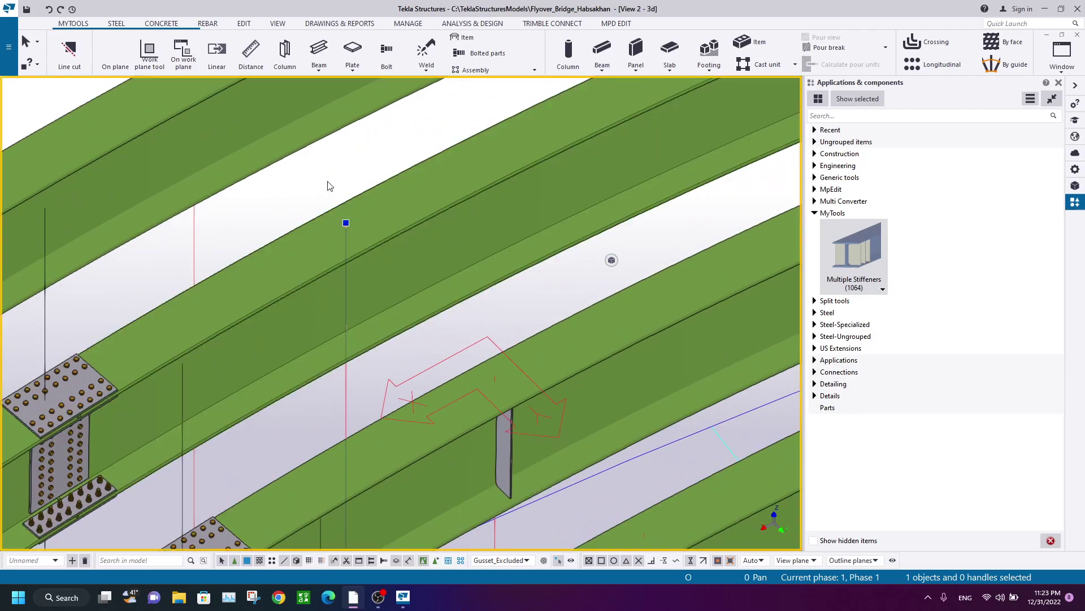
scroll(352, 242, up, 4)
scroll(341, 249, down, 5)
middle_drag(341, 248, 311, 309)
click(115, 54)
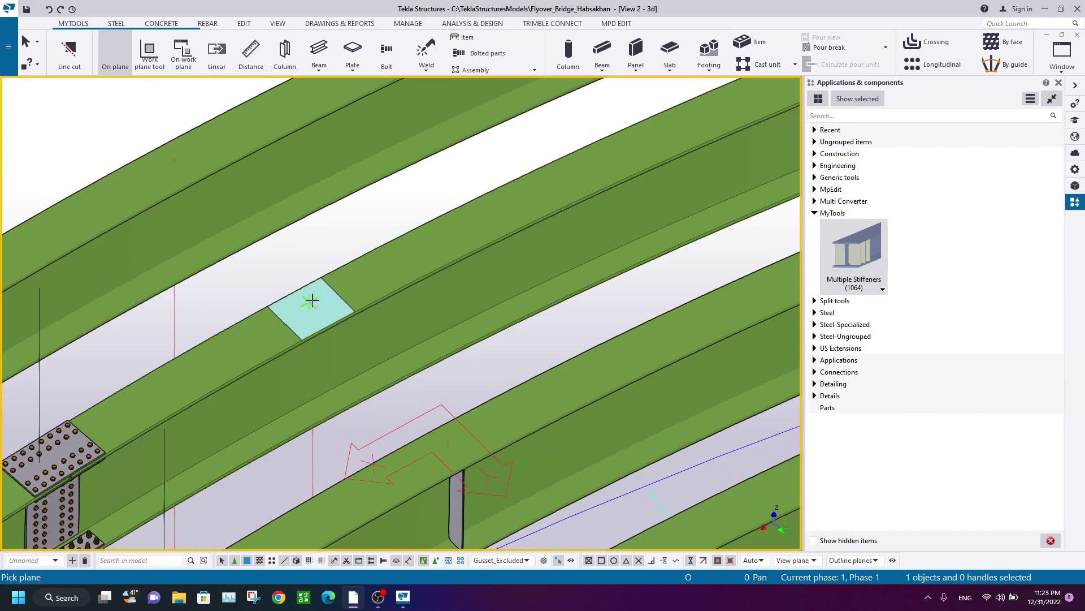
click(303, 308)
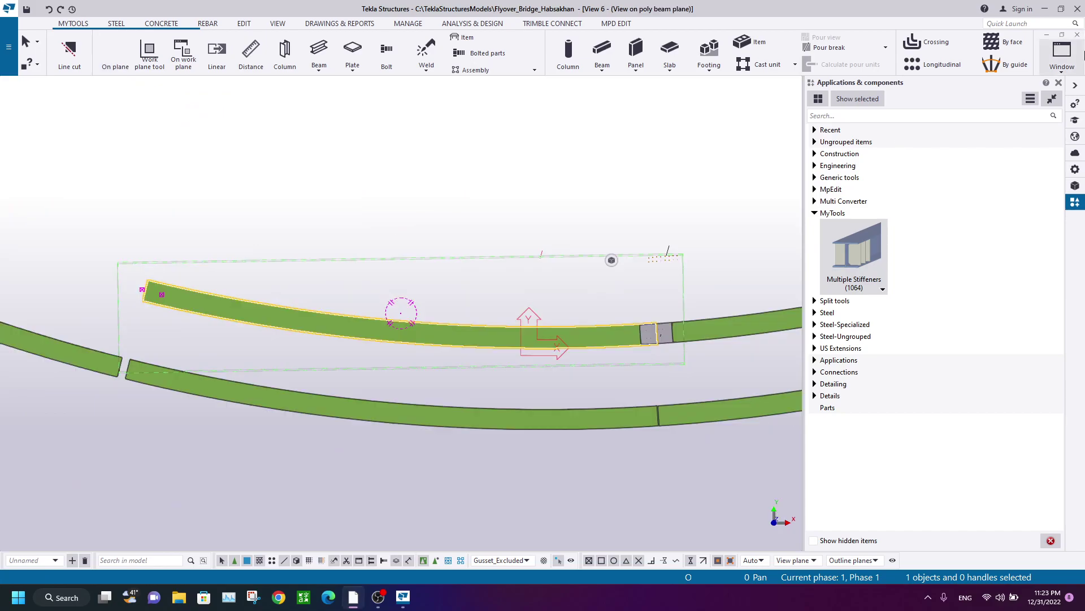
click(1077, 34)
middle_drag(261, 203, 296, 240)
click(279, 24)
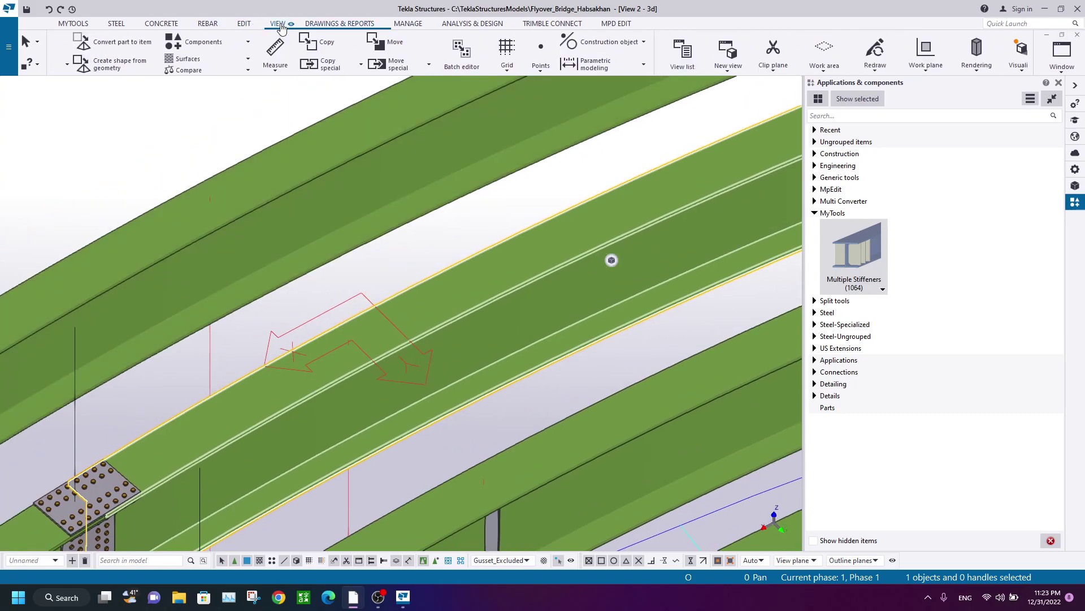
click(120, 57)
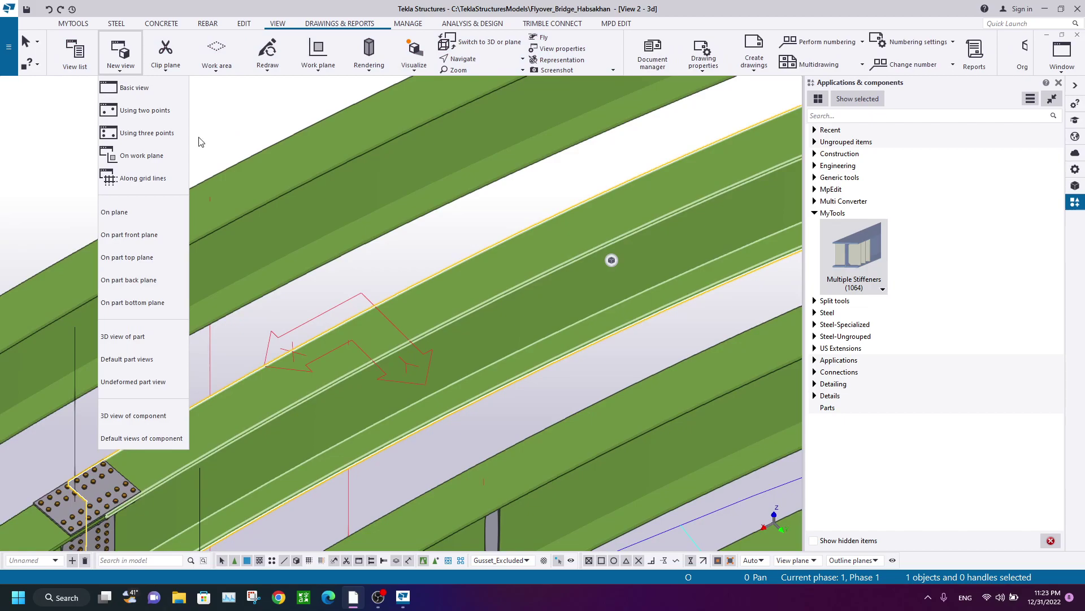
click(151, 212)
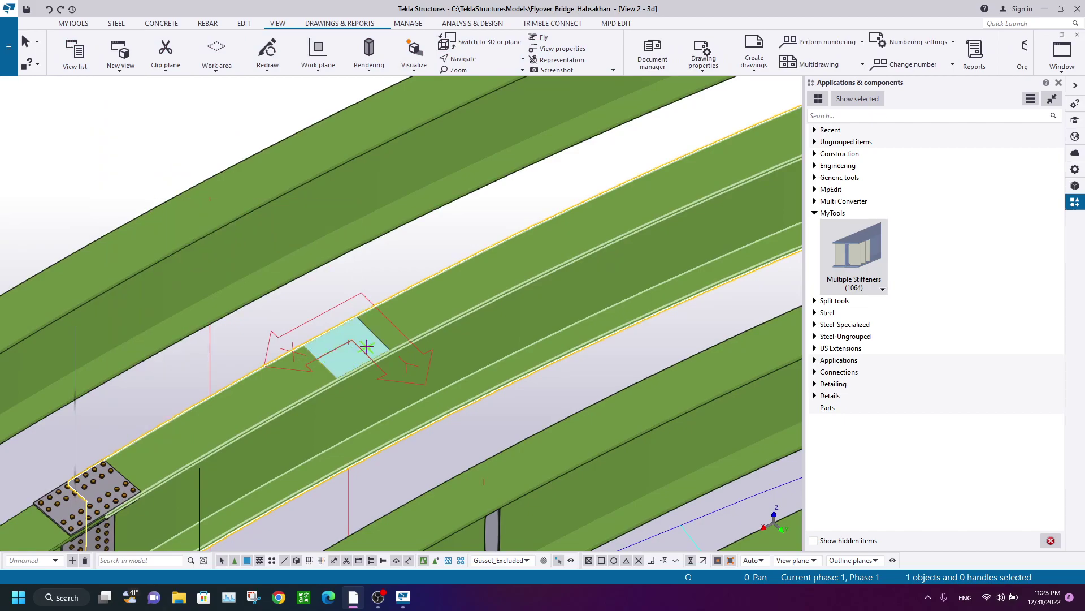
right_click(396, 265)
click(399, 271)
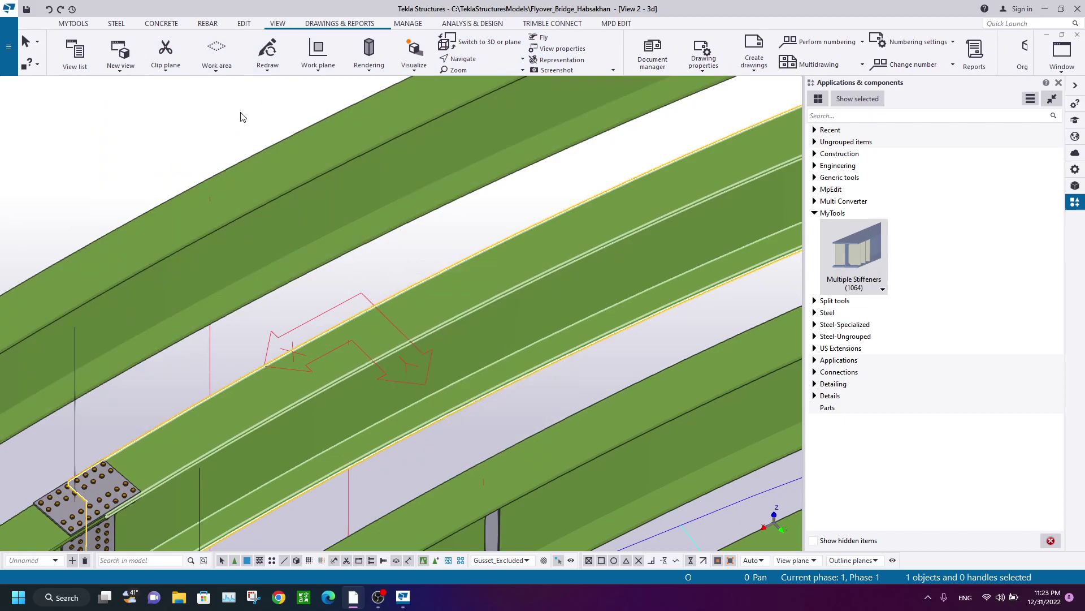
- Create a view on the current work plane and close it again
click(121, 56)
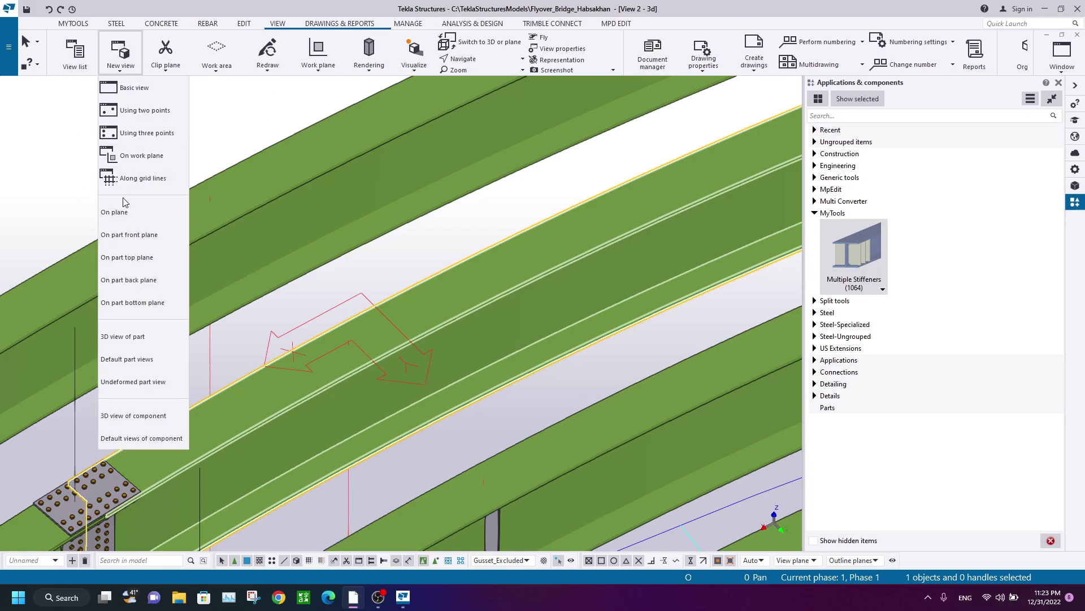
click(161, 155)
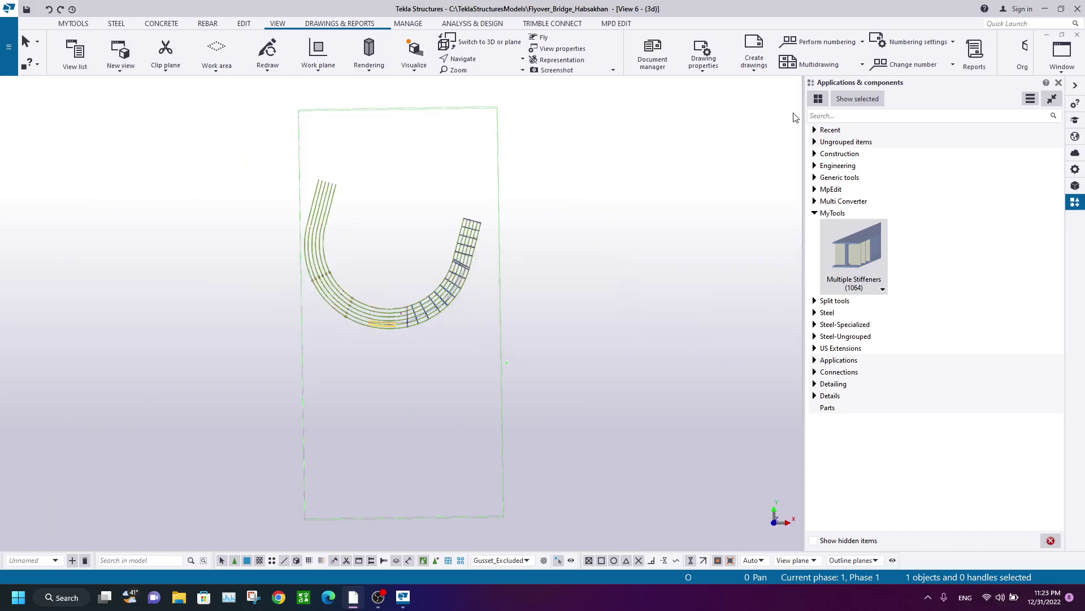
click(1077, 35)
click(120, 57)
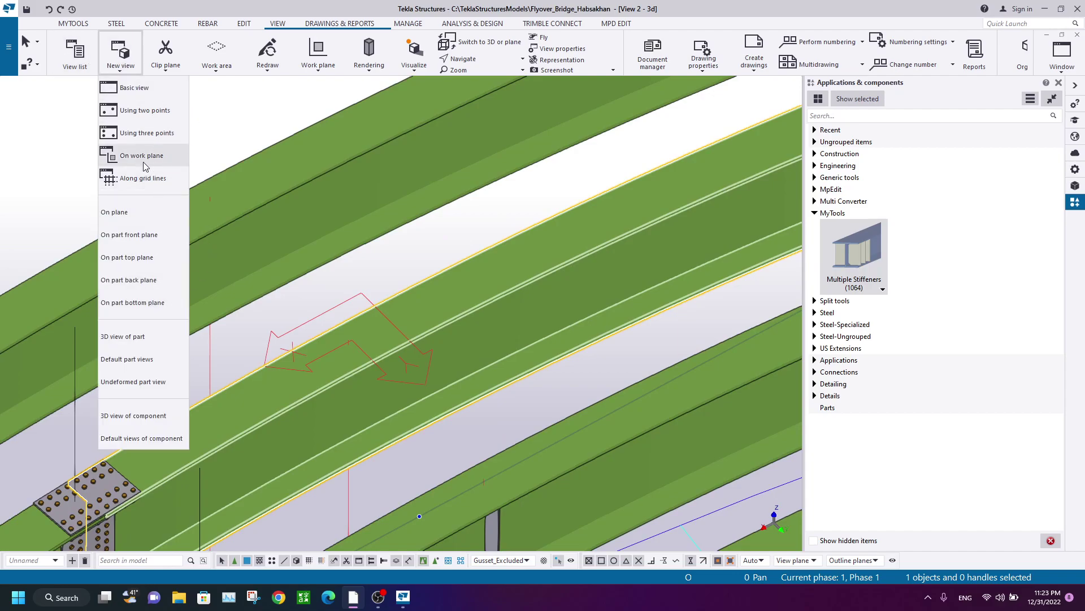
click(330, 43)
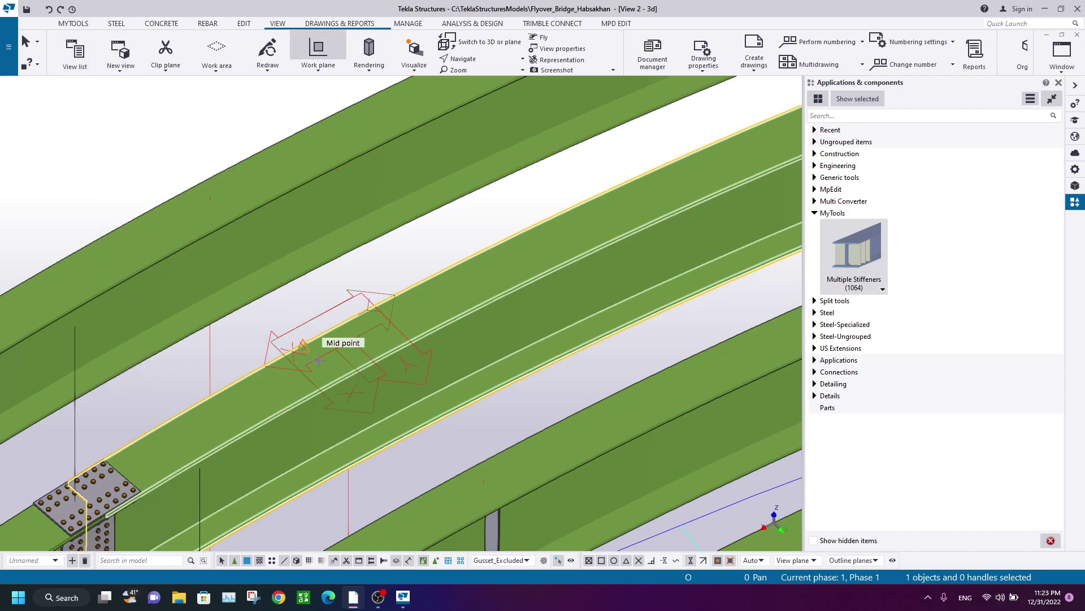
right_click(378, 257)
click(384, 263)
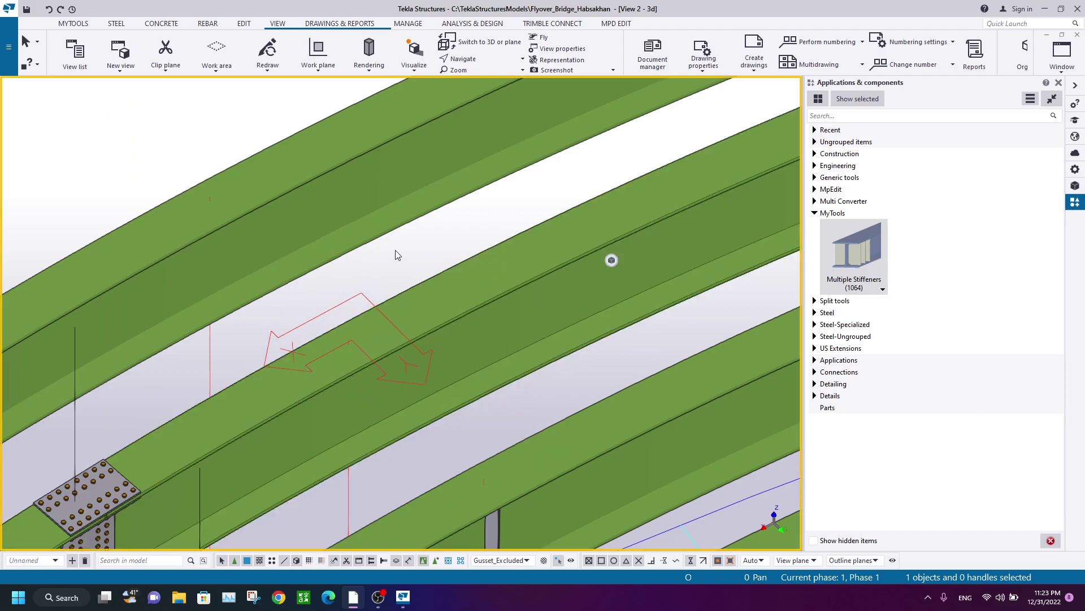
click(72, 23)
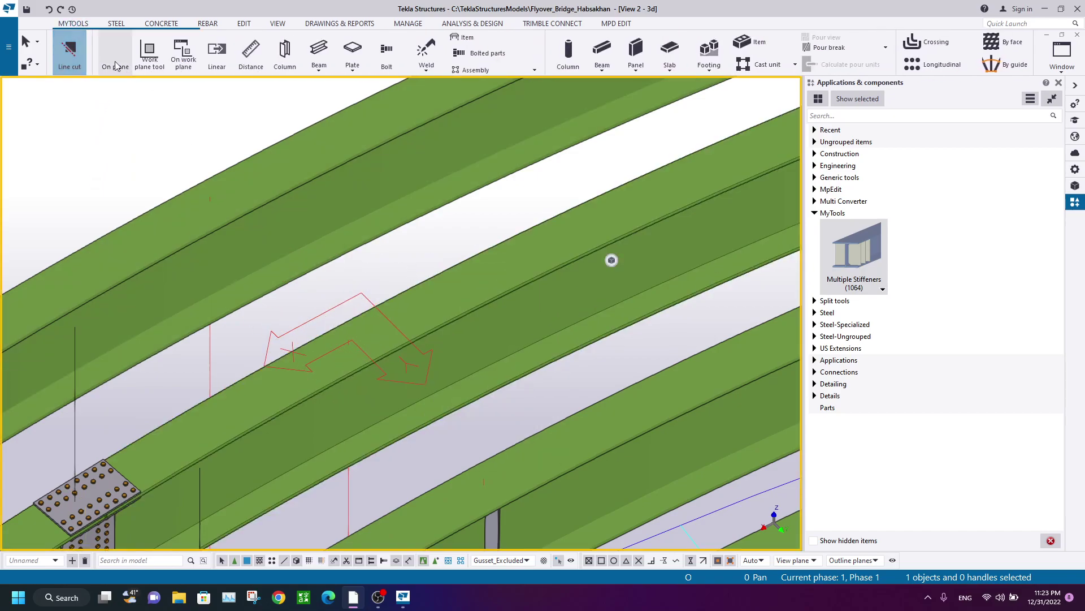
click(114, 56)
scroll(373, 342, up, 2)
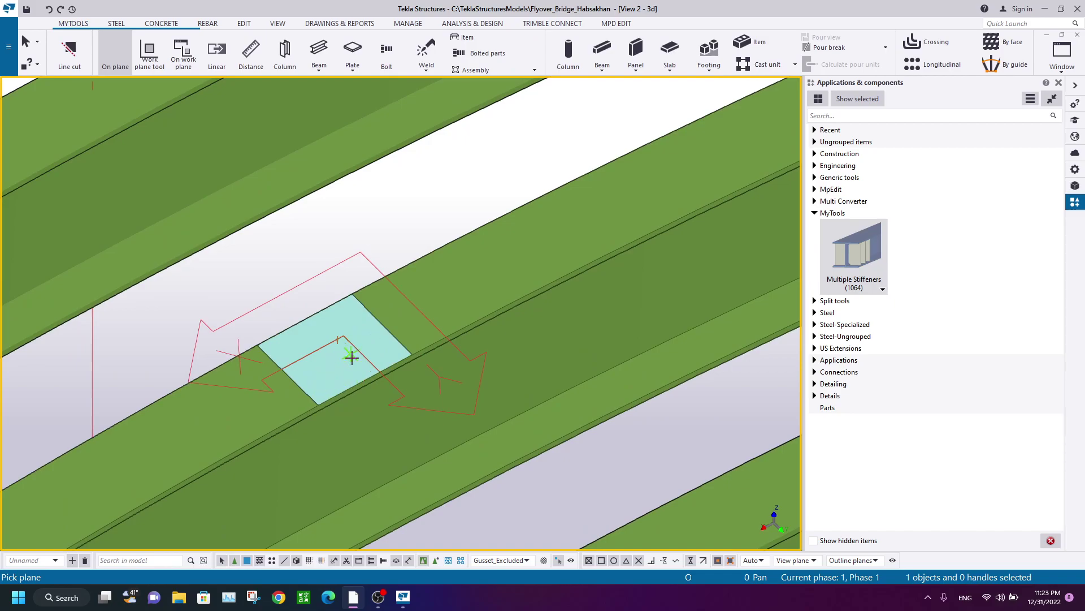
scroll(352, 359, up, 2)
scroll(328, 226, down, 2)
scroll(334, 283, up, 2)
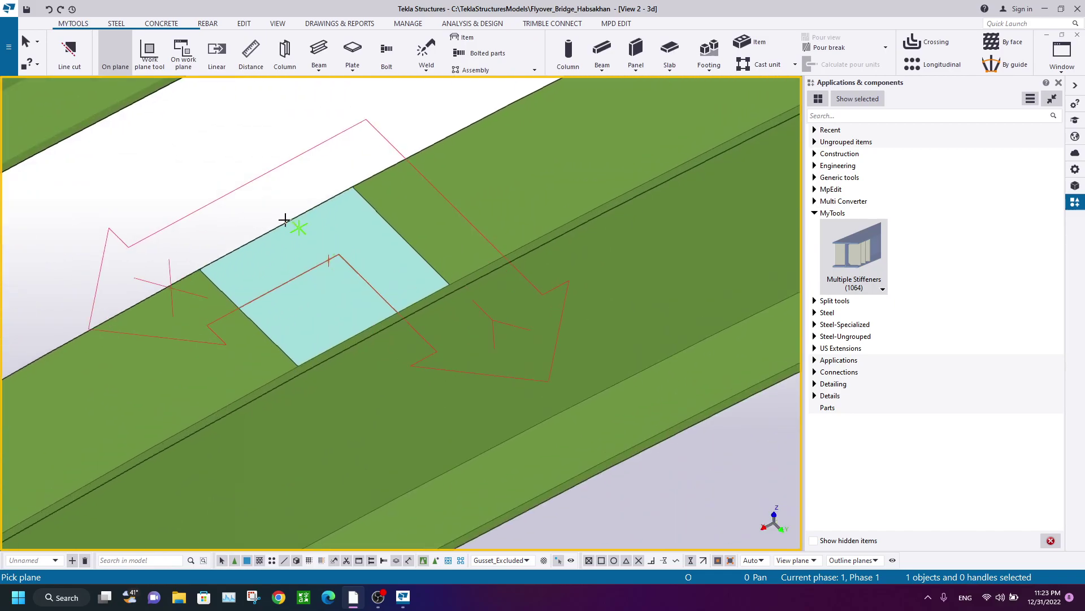
right_click(245, 175)
click(280, 184)
- Model a short steel beam with profile HI1200-15-40*500 along the girder segment at the work plane, starting from its top flange edge midpoint
scroll(322, 260, down, 2)
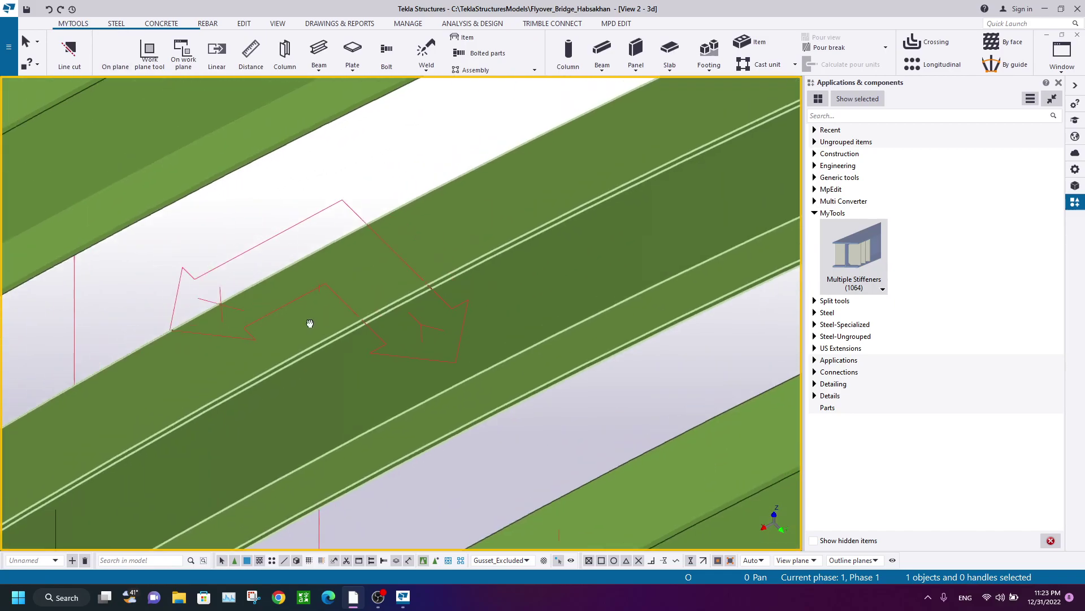
scroll(329, 243, up, 1)
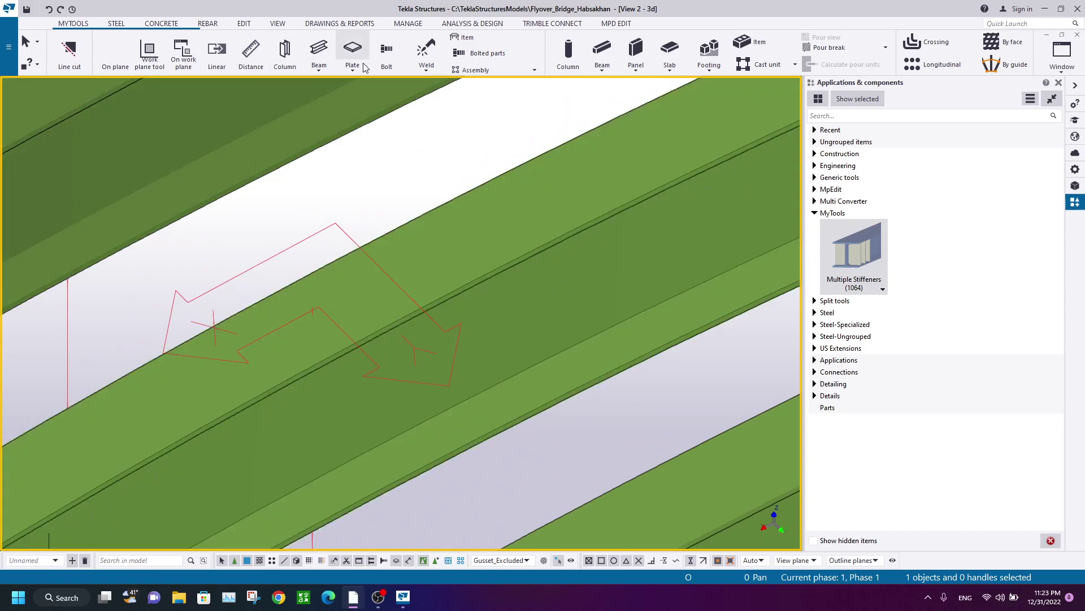
click(321, 50)
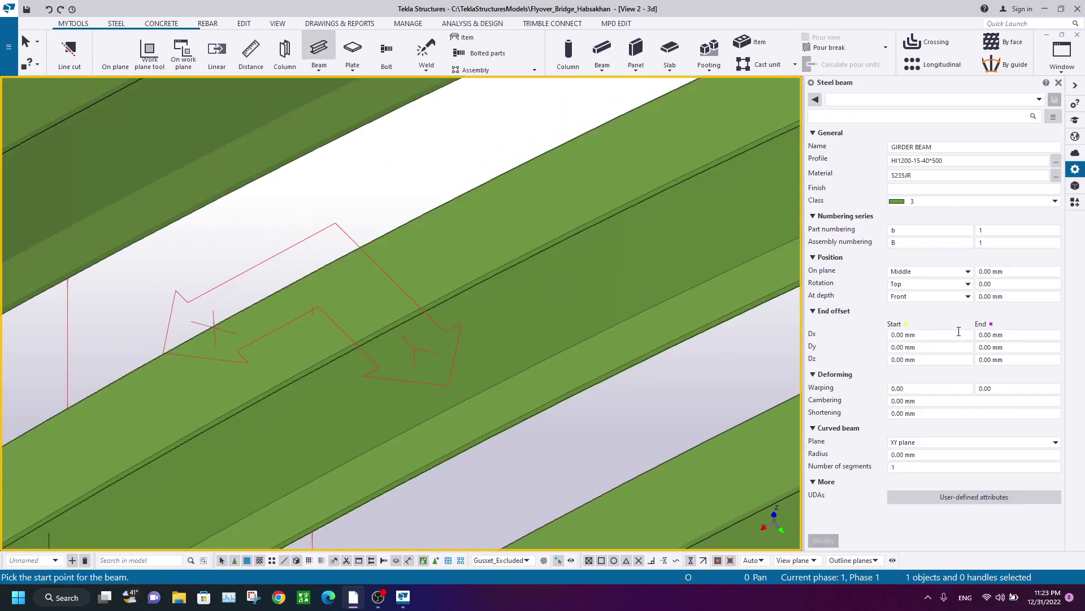
scroll(374, 282, down, 1)
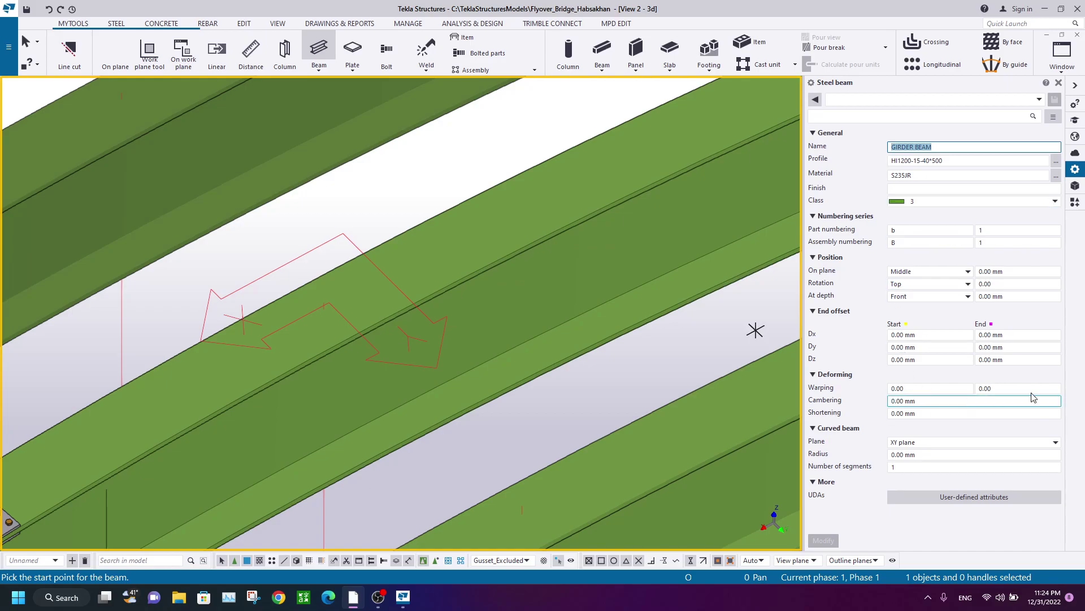
click(1029, 285)
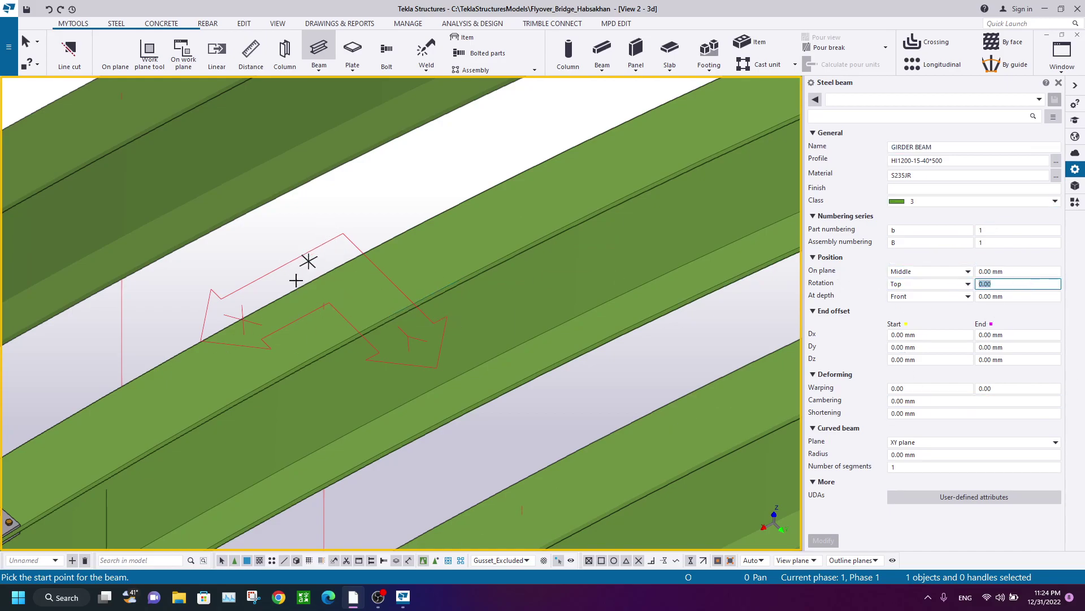
right_click(282, 238)
click(356, 318)
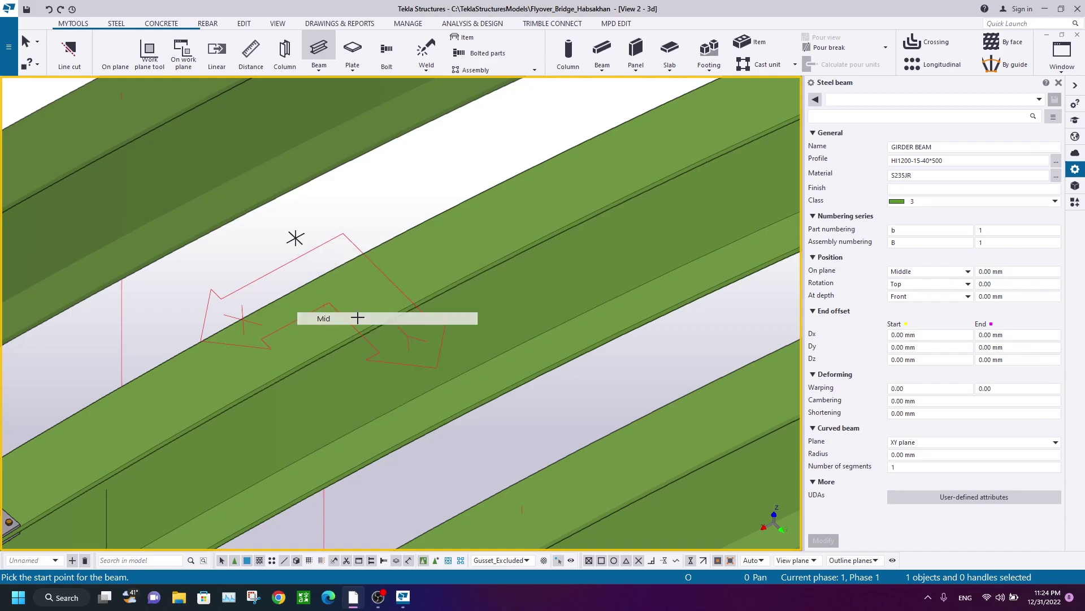
click(283, 335)
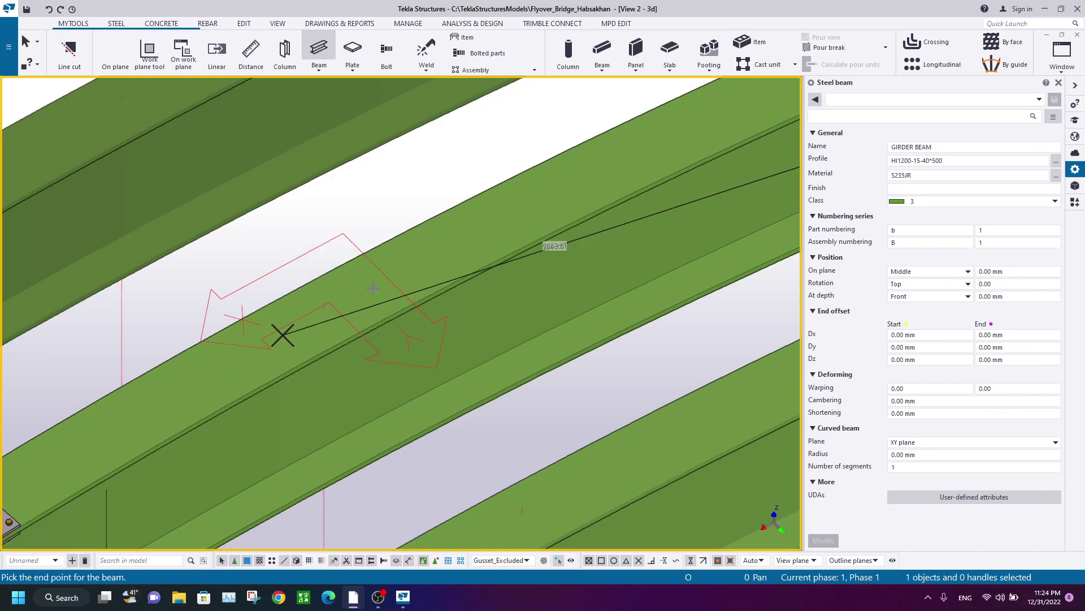
click(362, 294)
right_click(374, 199)
click(419, 213)
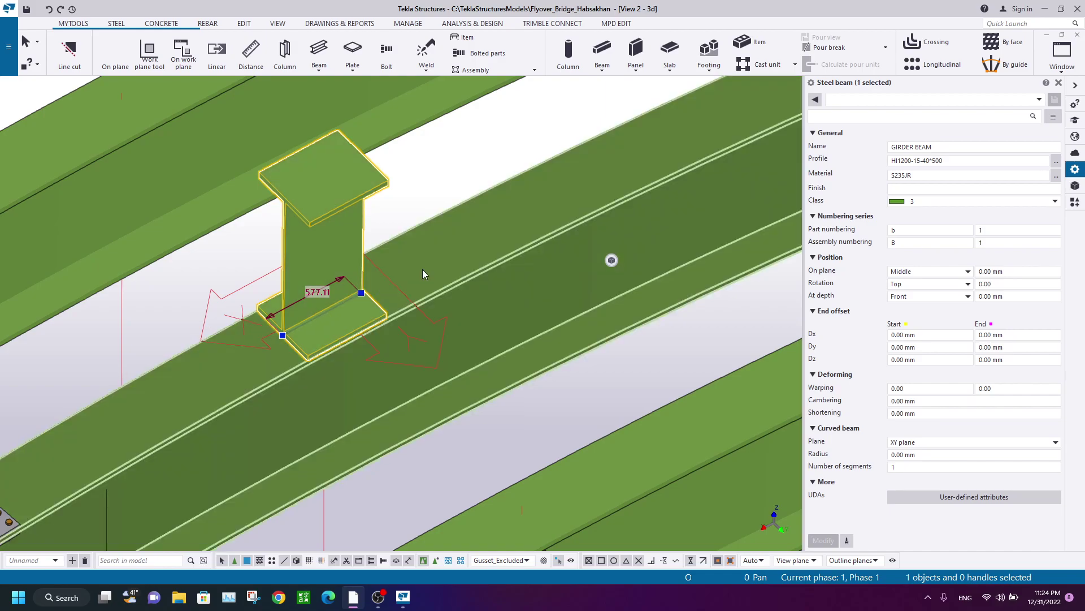
- Flip the short beam to rotation Below and depth Behind so it overlaps the girder segment
key(Tab)
key(Tab)
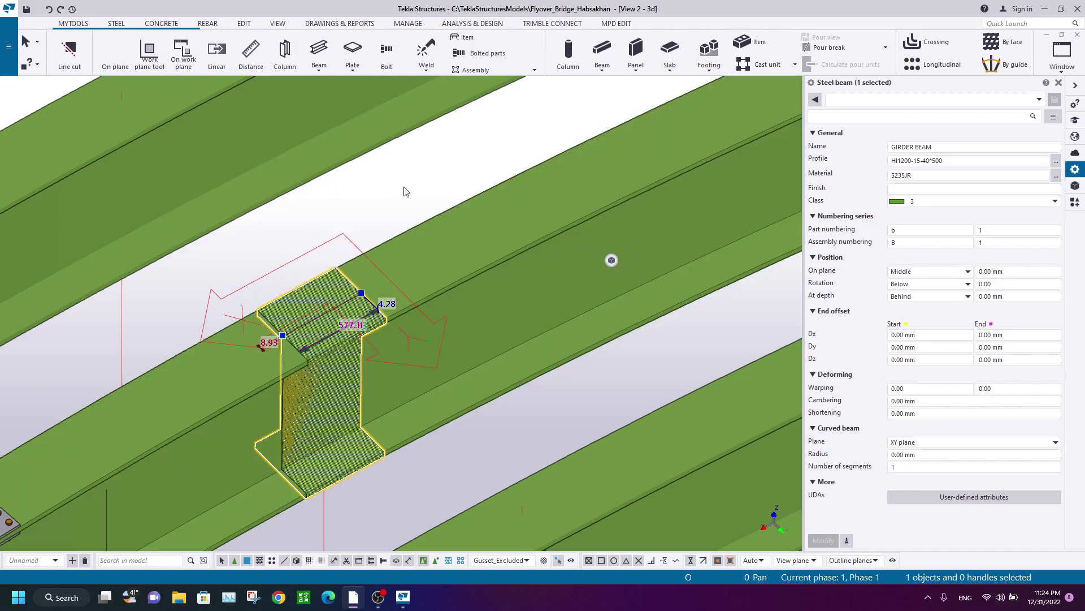
click(404, 193)
scroll(325, 416, up, 5)
scroll(367, 430, down, 3)
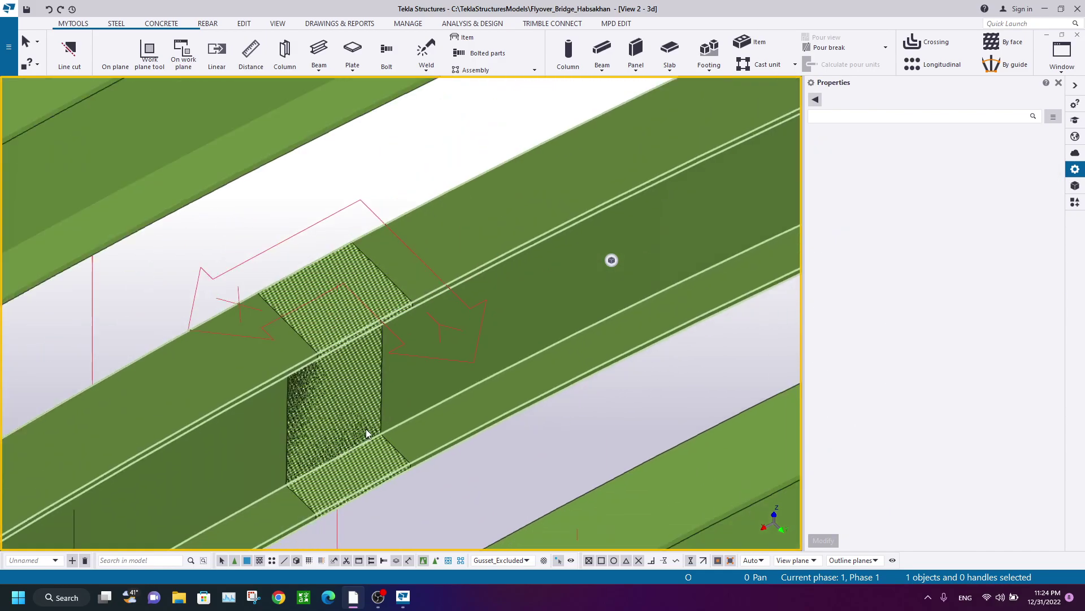
middle_drag(368, 430, 371, 350)
scroll(405, 239, up, 4)
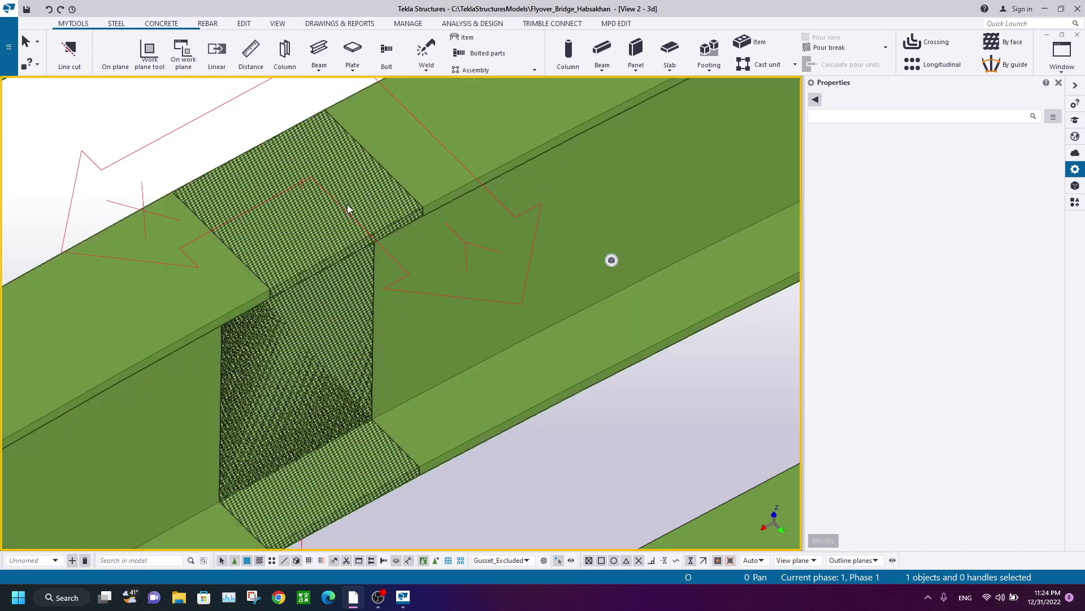
scroll(405, 177, down, 5)
- Apply the Multiple Stiffeners (1064) component to the short beam at a point on its bottom flange edge
middle_drag(412, 184, 360, 244)
scroll(272, 257, up, 1)
mouse_move(235, 157)
ctrl+middle_down()
mouse_move(364, 400)
mouse_move(1049, 185)
ctrl+middle_up()
click(1076, 203)
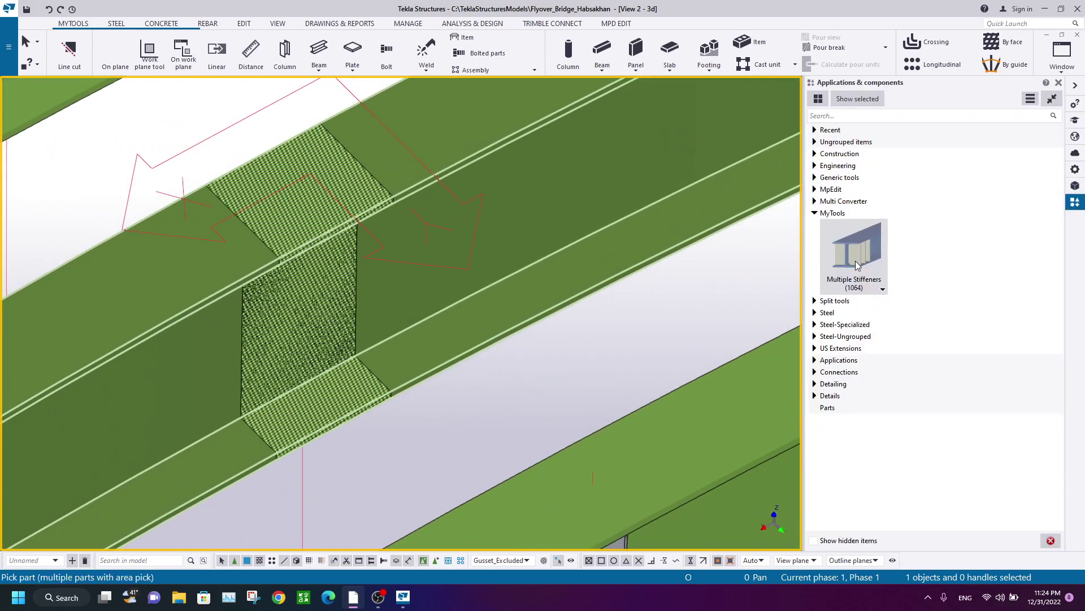
scroll(362, 413, up, 2)
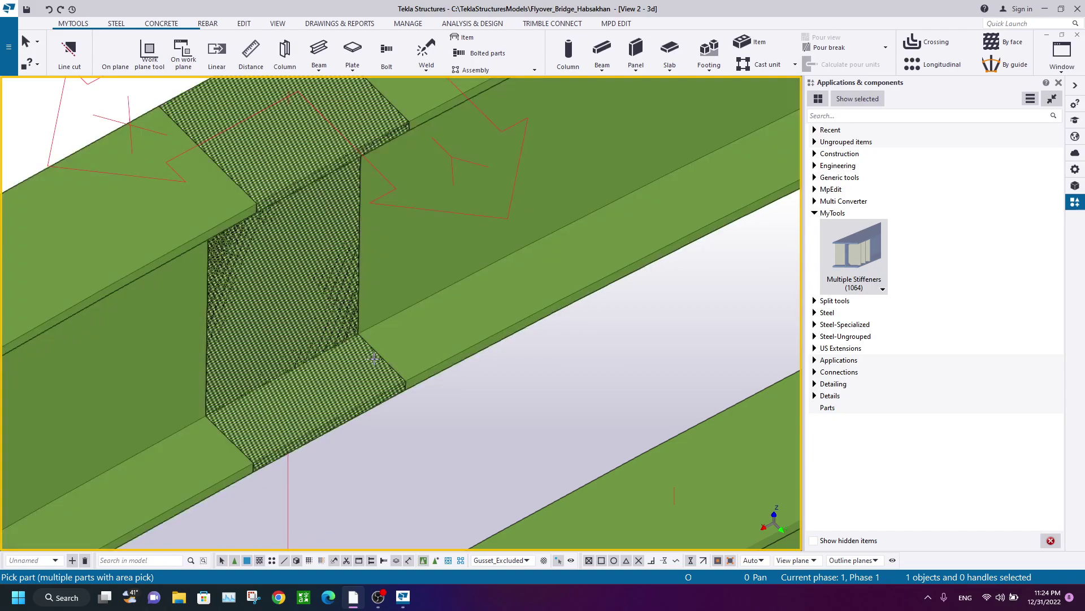
click(375, 358)
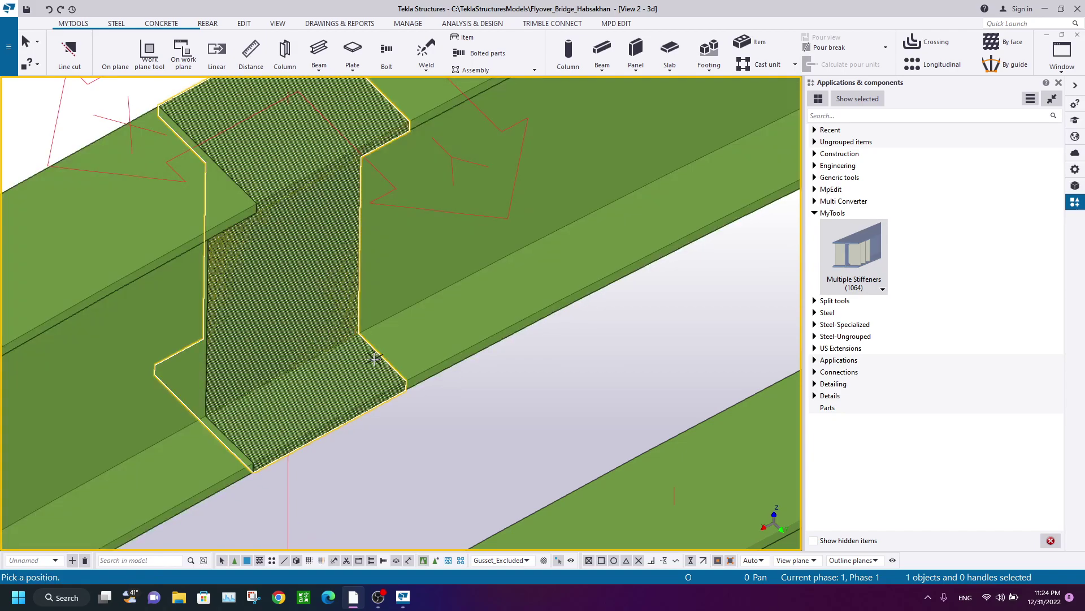
click(330, 423)
right_click(276, 280)
click(291, 286)
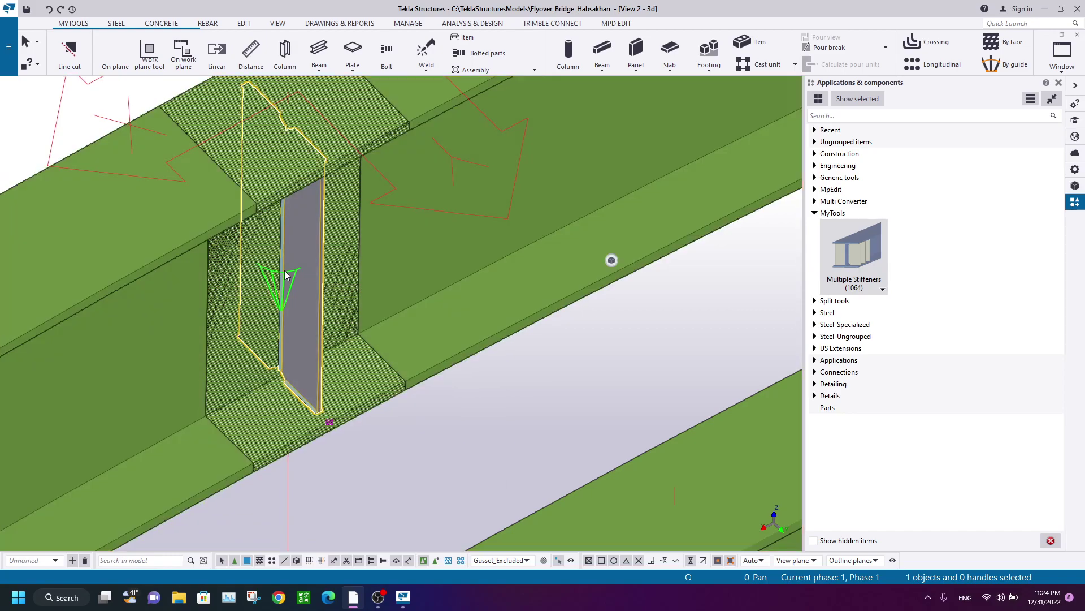
- Explode the stiffener component, delete the short helper beam and redraw the view
right_click(284, 275)
click(339, 481)
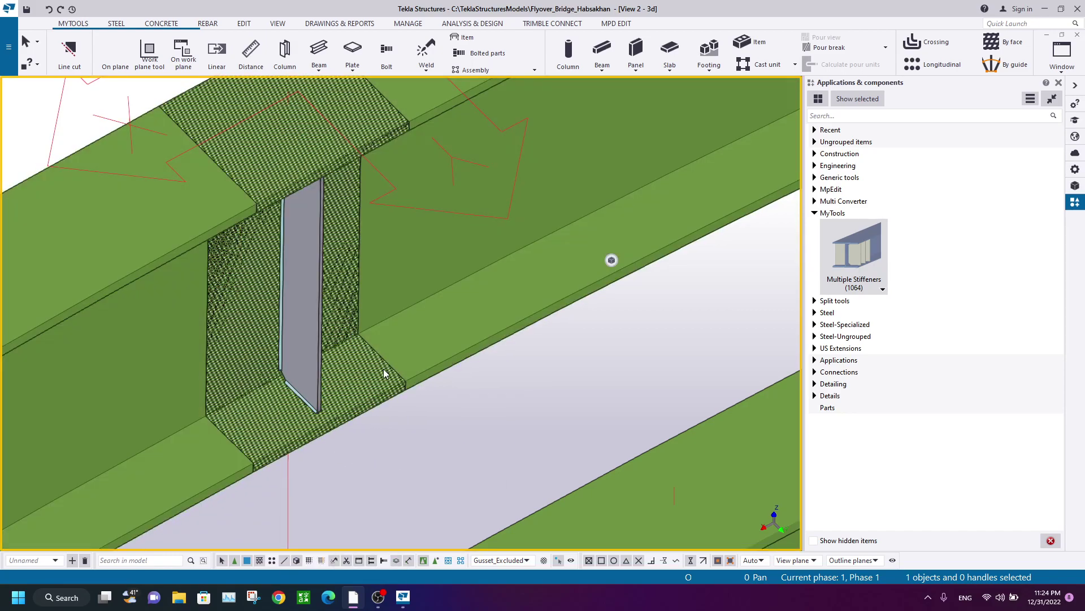
click(384, 371)
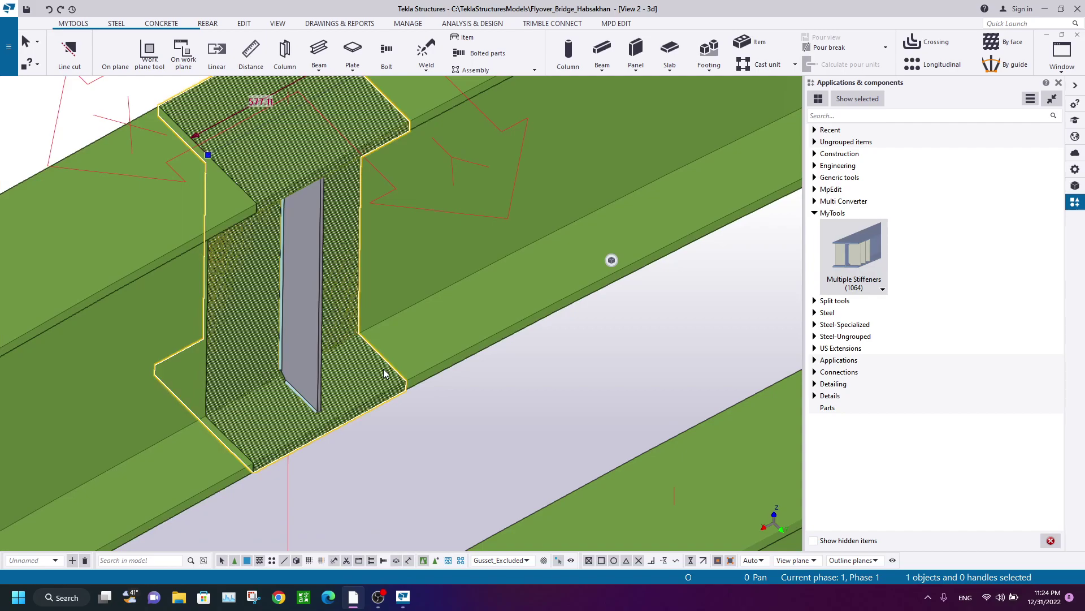
scroll(347, 327, down, 5)
right_click(256, 200)
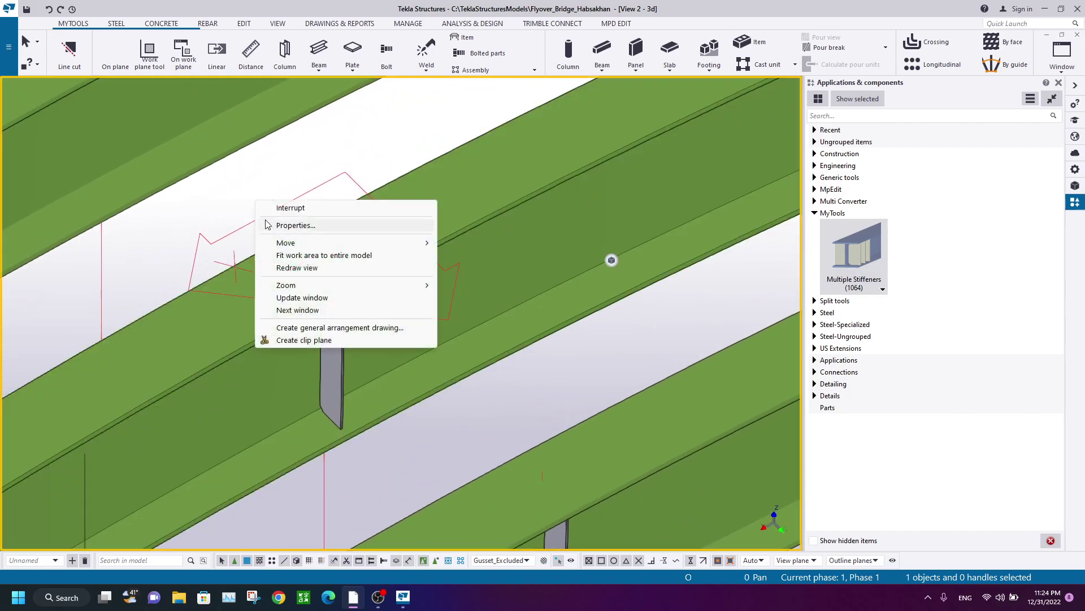
click(302, 269)
- Examine the new stiffener on the girder and compare its alignment with the stiffeners on the neighbouring girders
mouse_move(378, 331)
ctrl+middle_down()
mouse_move(378, 317)
mouse_move(392, 366)
mouse_move(388, 340)
ctrl+middle_up()
scroll(390, 333, up, 3)
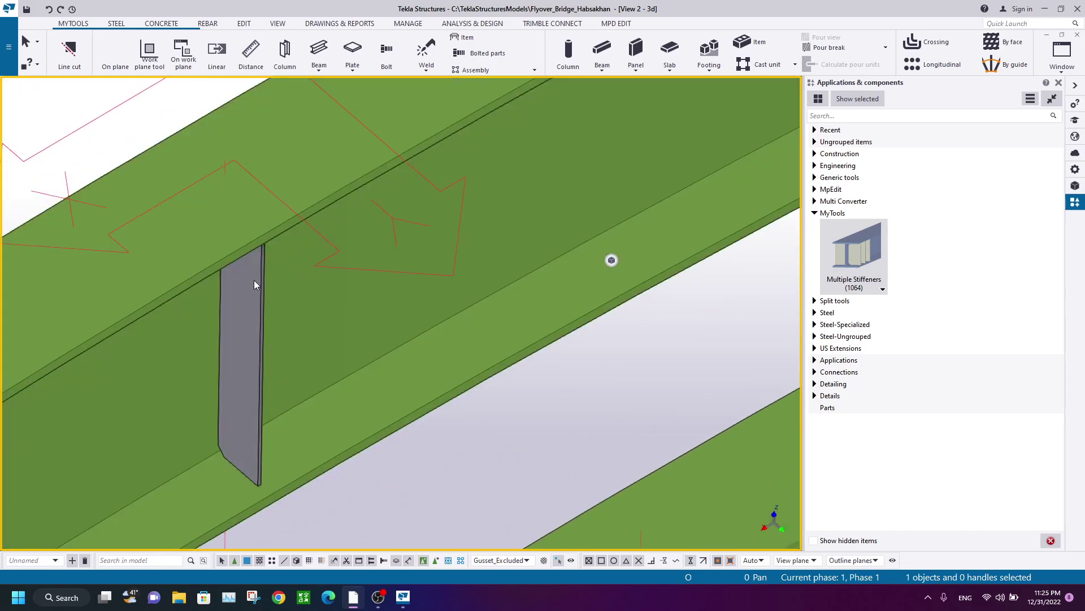
scroll(238, 260, down, 2)
scroll(209, 227, down, 2)
ctrl+middle_drag(317, 362, 255, 323)
scroll(254, 323, down, 3)
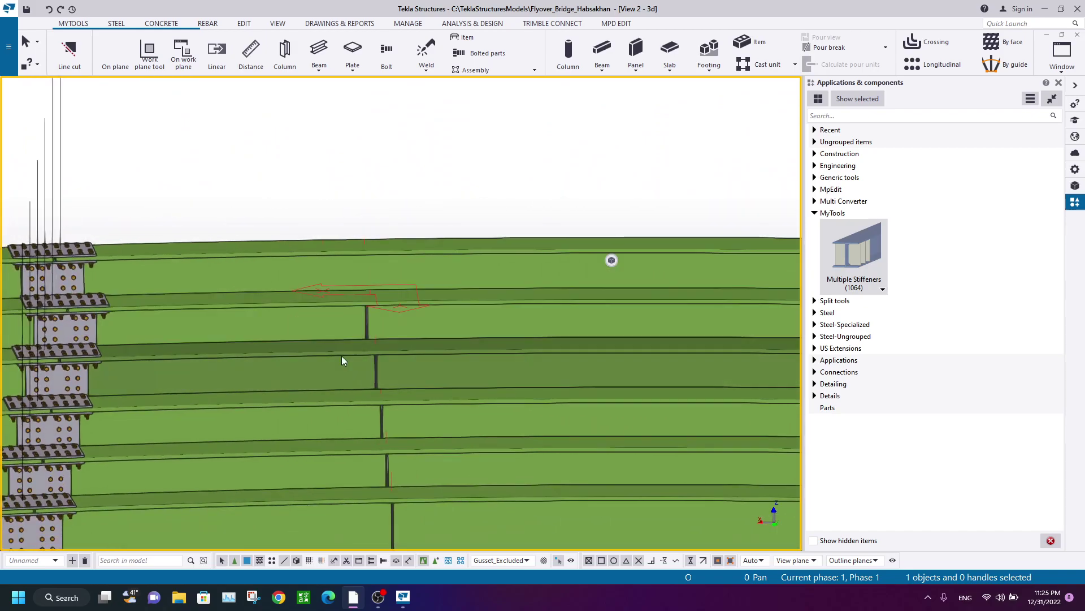
ctrl+middle_drag(365, 338, 199, 185)
- Start a linear move of both stiffener plates and define its direction from the upper plate corner to the vertical reference line's end point
drag(299, 315, 300, 312)
right_click(269, 163)
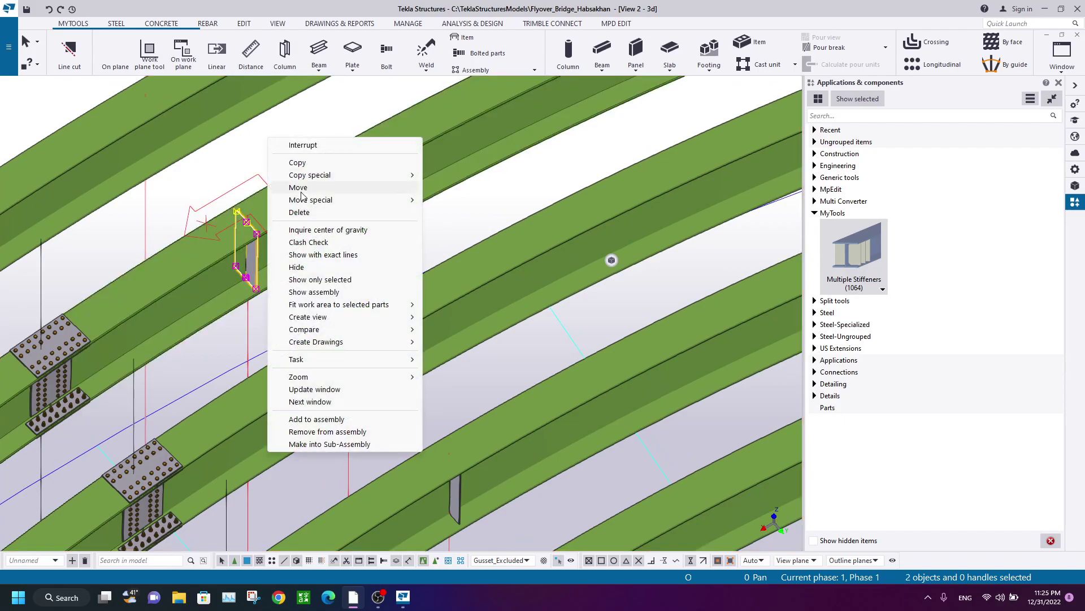
click(488, 202)
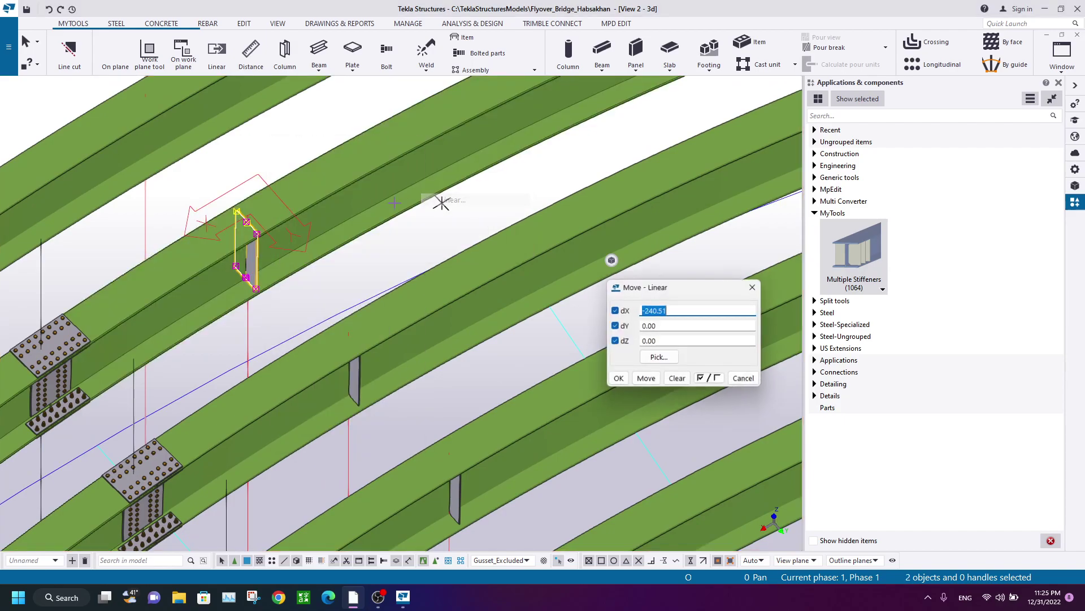
scroll(204, 238, up, 5)
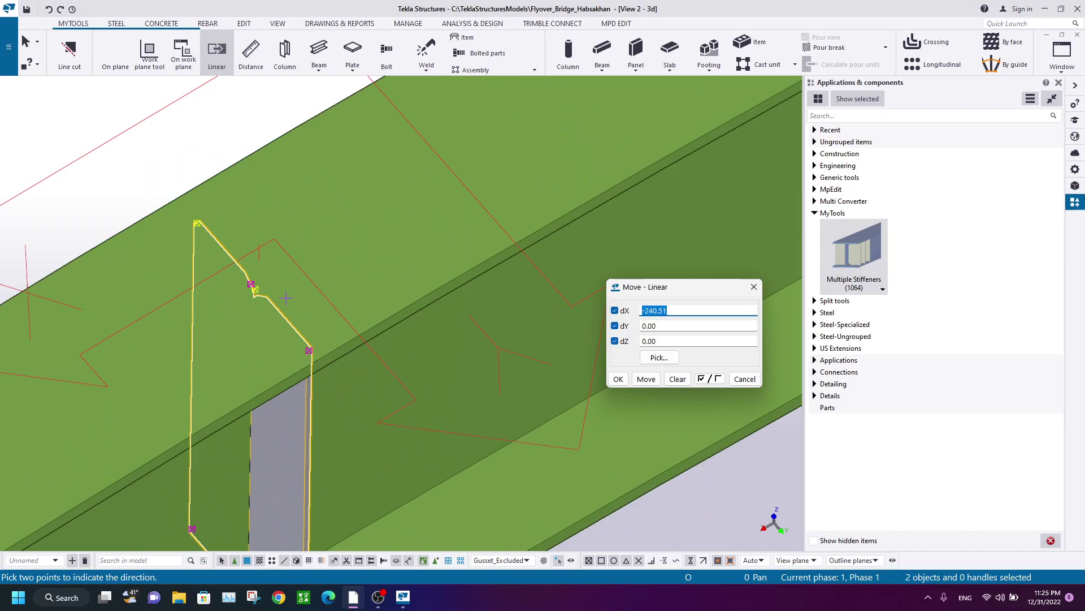
scroll(285, 298, up, 2)
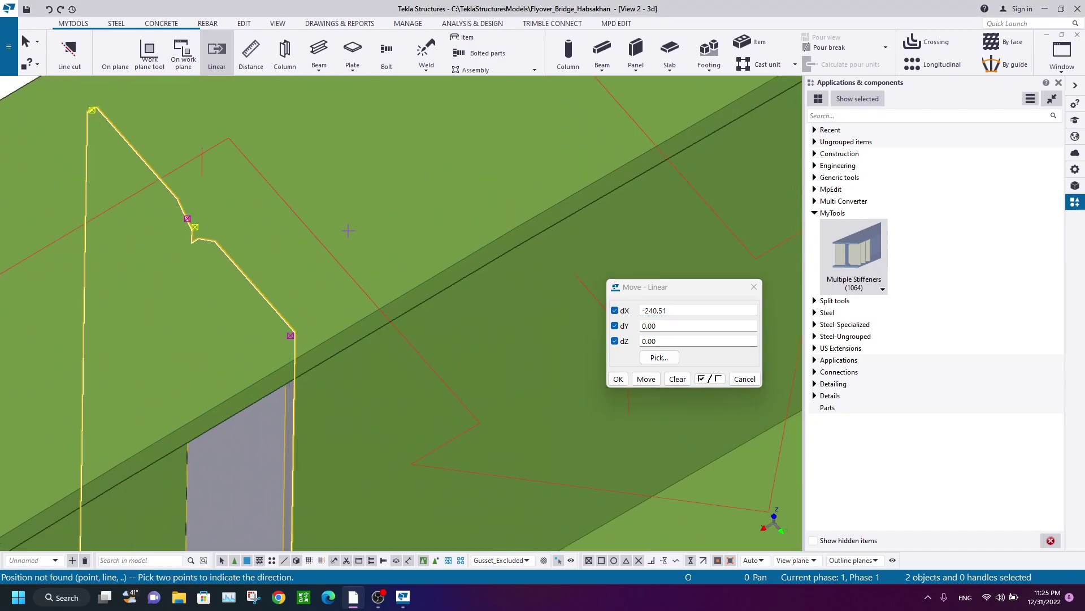
middle_drag(348, 231, 393, 305)
click(335, 410)
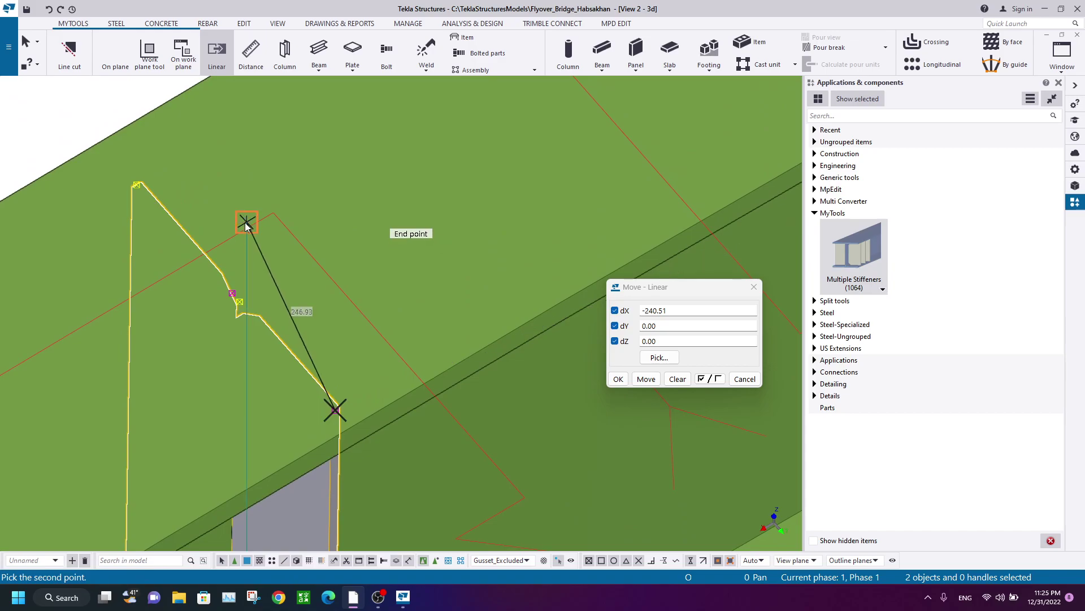
click(246, 225)
- Move both stiffener plates by dX -35.87, with dY and dZ set to 0, and close the linear move
scroll(266, 232, down, 3)
scroll(240, 338, down, 5)
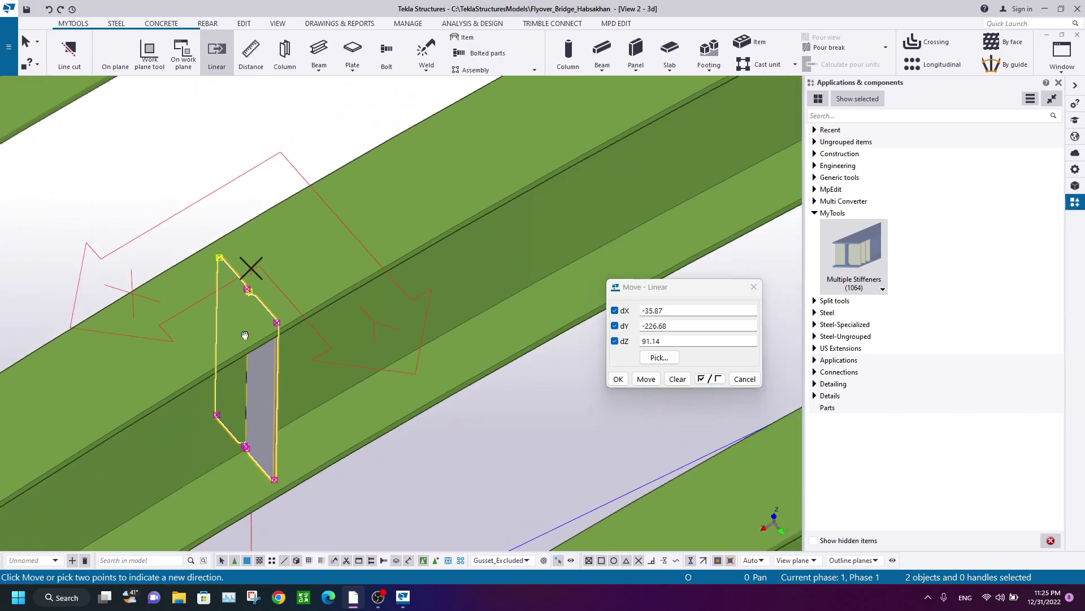
middle_drag(243, 341, 235, 368)
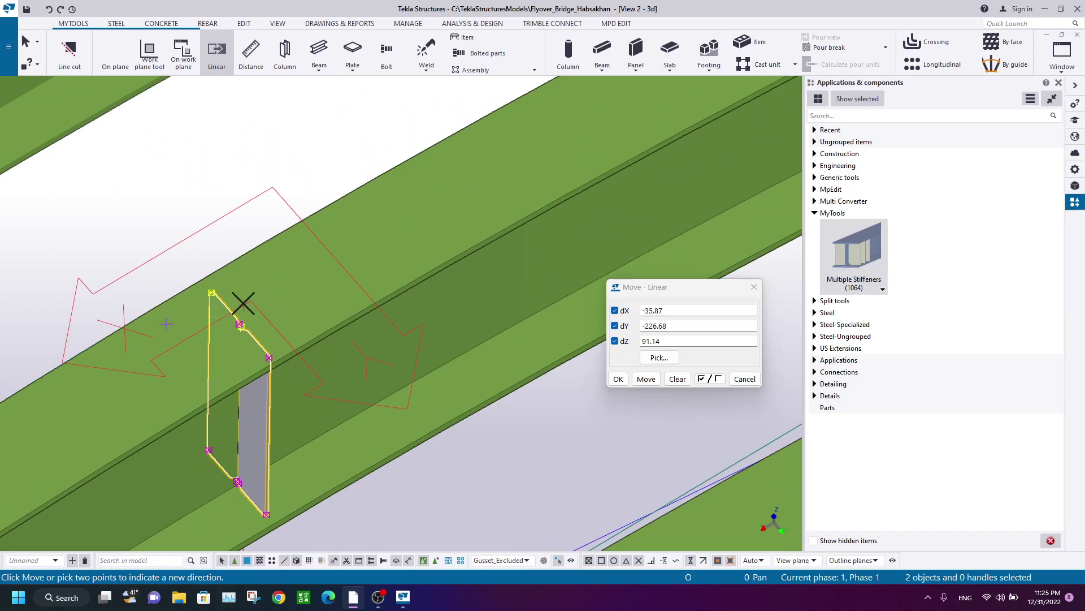
drag(682, 325, 617, 329)
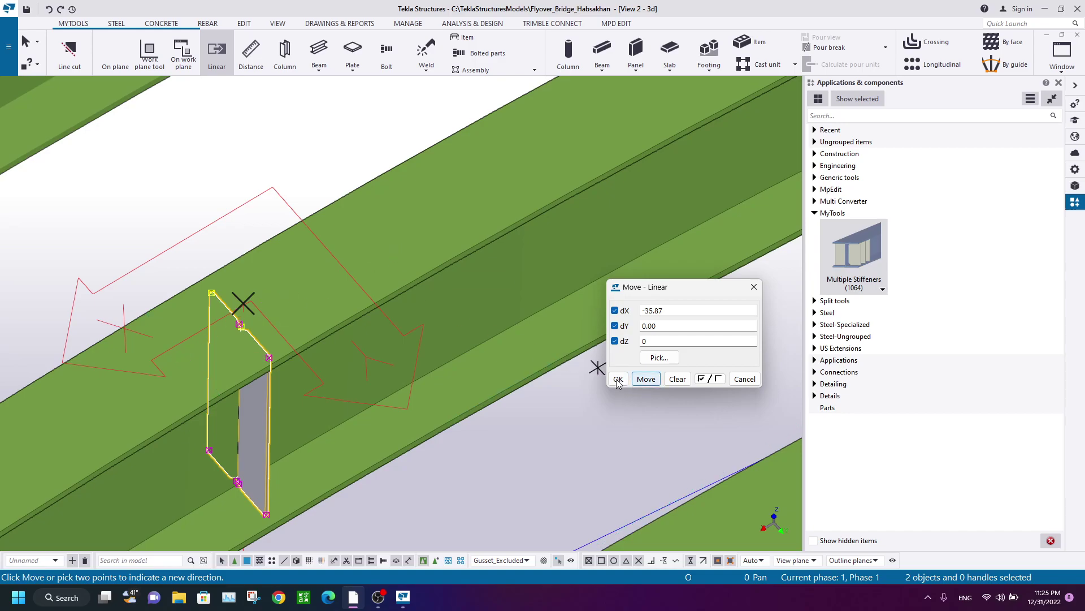
click(649, 383)
right_click(266, 154)
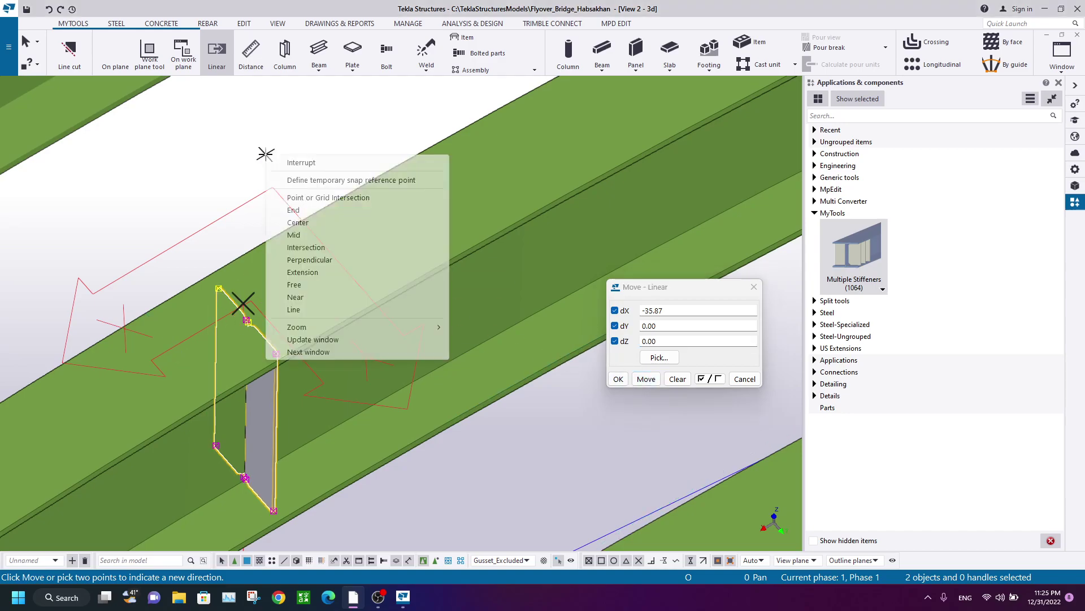
click(317, 166)
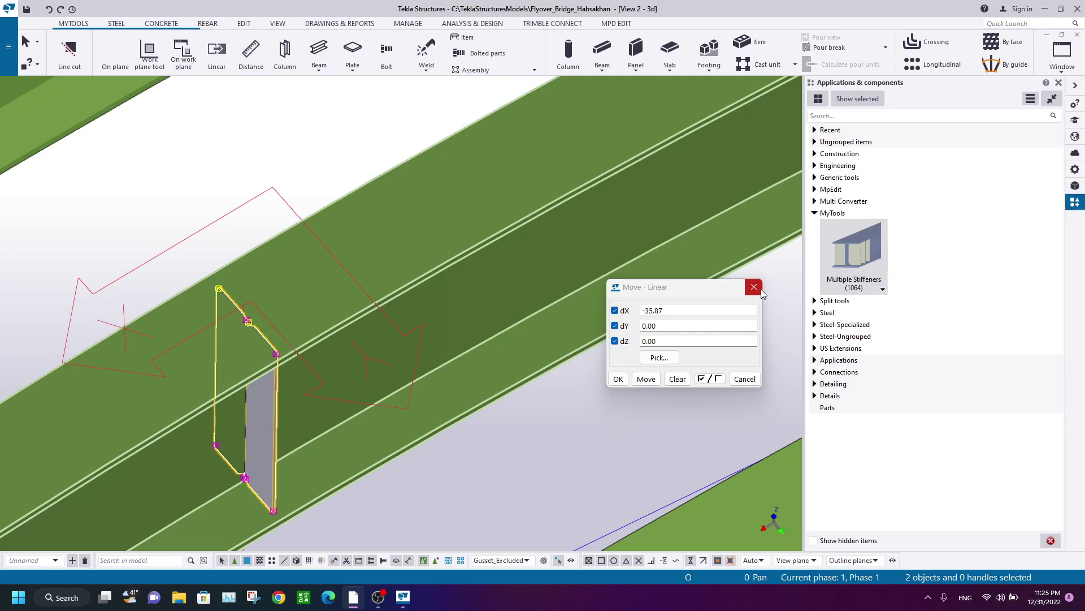
click(760, 288)
- Redraw the view and check the moved stiffener's position relative to the reference line and neighbouring girders
right_click(308, 173)
click(378, 240)
drag(281, 344, 301, 265)
middle_drag(327, 384, 344, 294)
click(327, 314)
scroll(331, 318, down, 3)
right_click(325, 243)
click(382, 311)
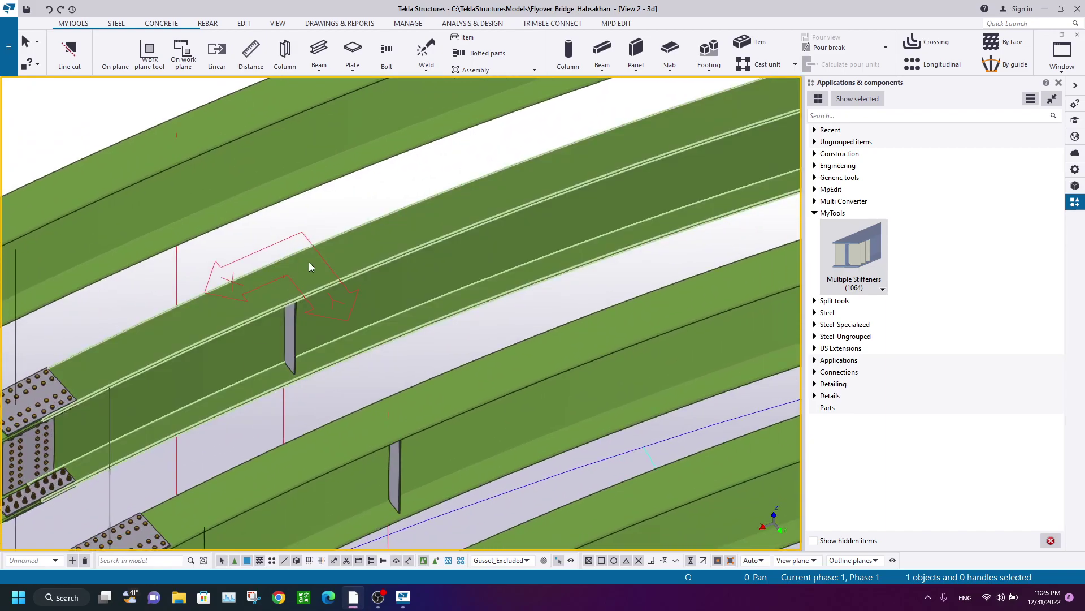